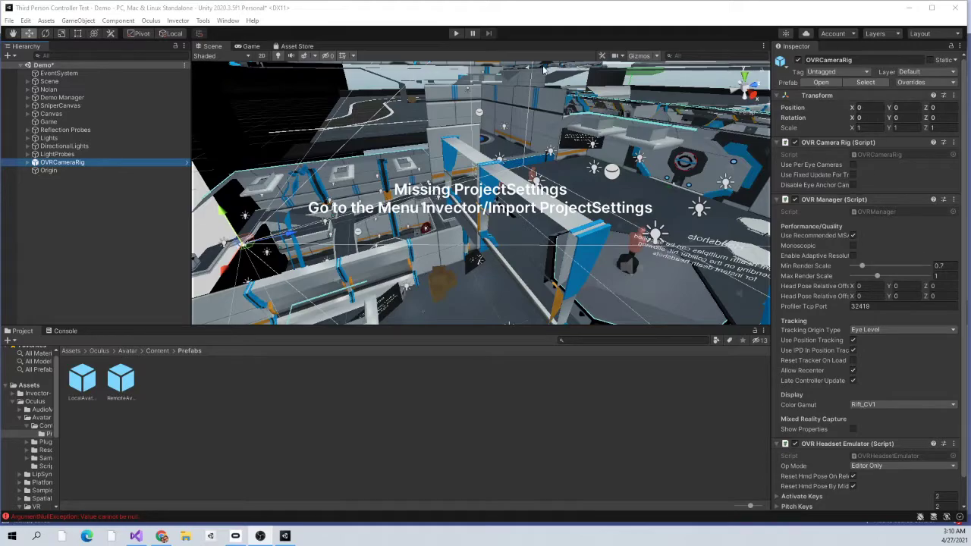
Run the Demo scene in play mode and choose the Third Person starting perspective
{"action": "left_click", "coordinate": [13, 401]}
{"action": "left_click", "coordinate": [35, 415]}
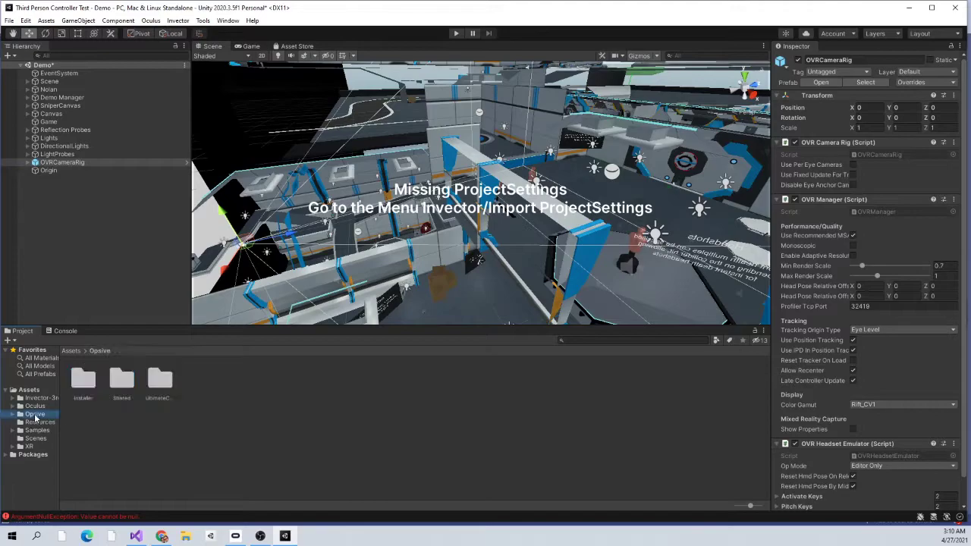
{"action": "left_click", "coordinate": [455, 34]}
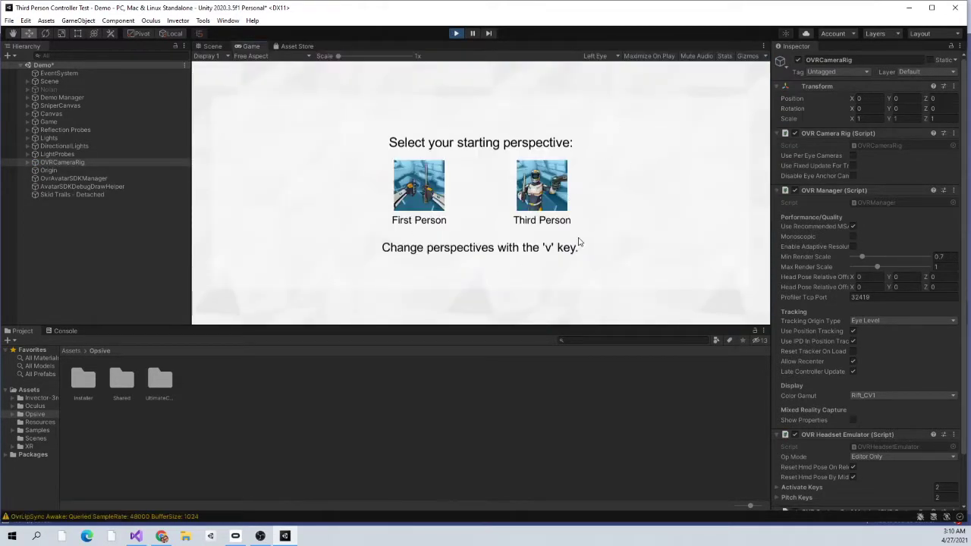
{"action": "left_click", "coordinate": [561, 191]}
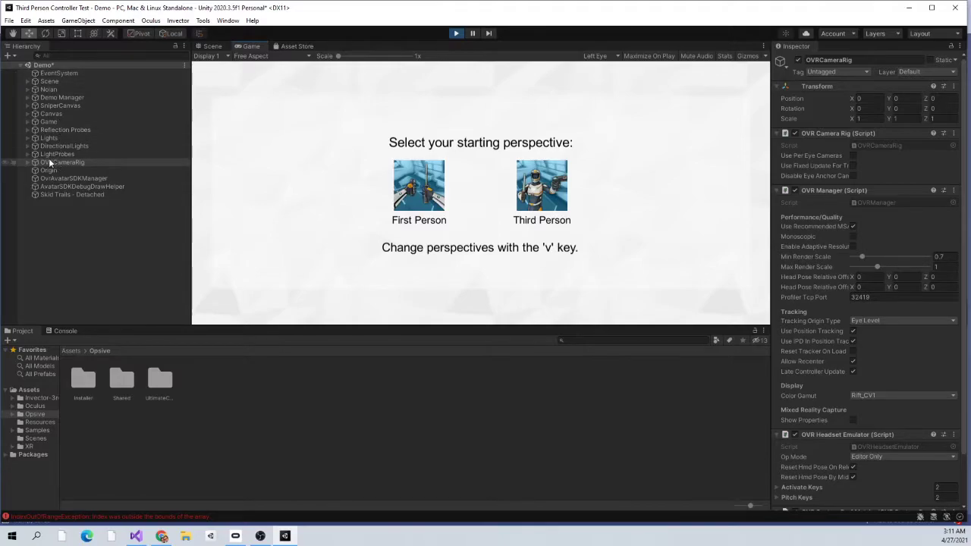
Deactivate the Canvas object in the running demo to hide the perspective selection screen
{"action": "left_click", "coordinate": [52, 114]}
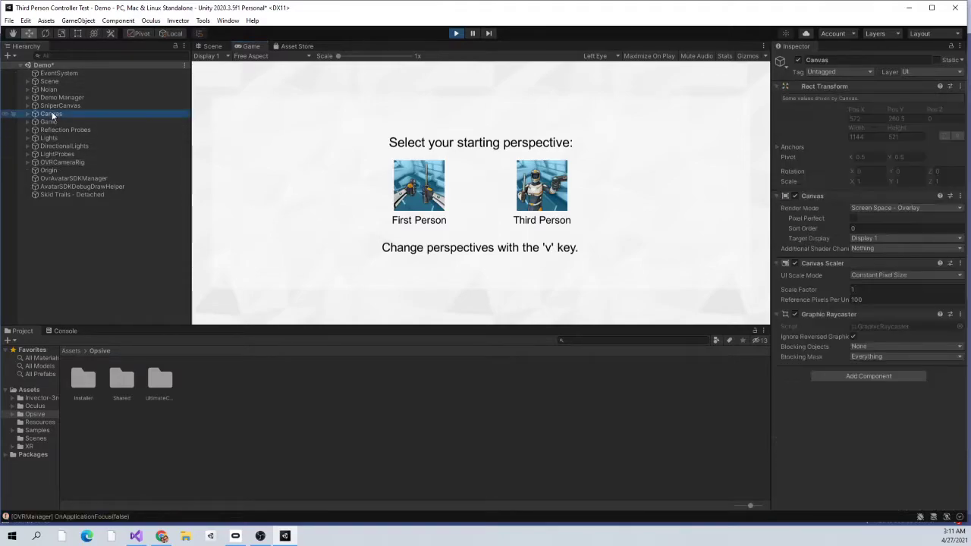
{"action": "left_click", "coordinate": [798, 59]}
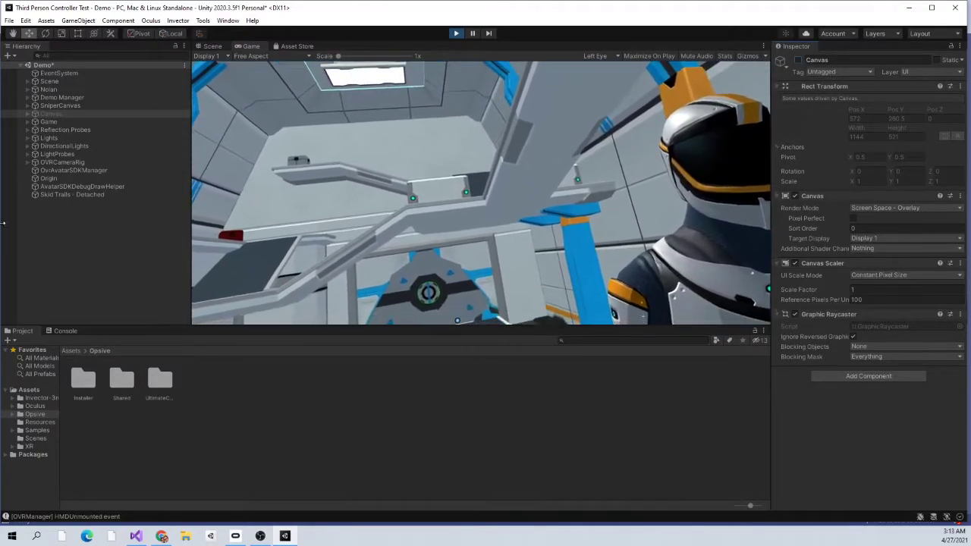
Inspect the OVRCameraRig in the Scene view of the running demo and stop play mode
{"action": "left_click", "coordinate": [64, 162]}
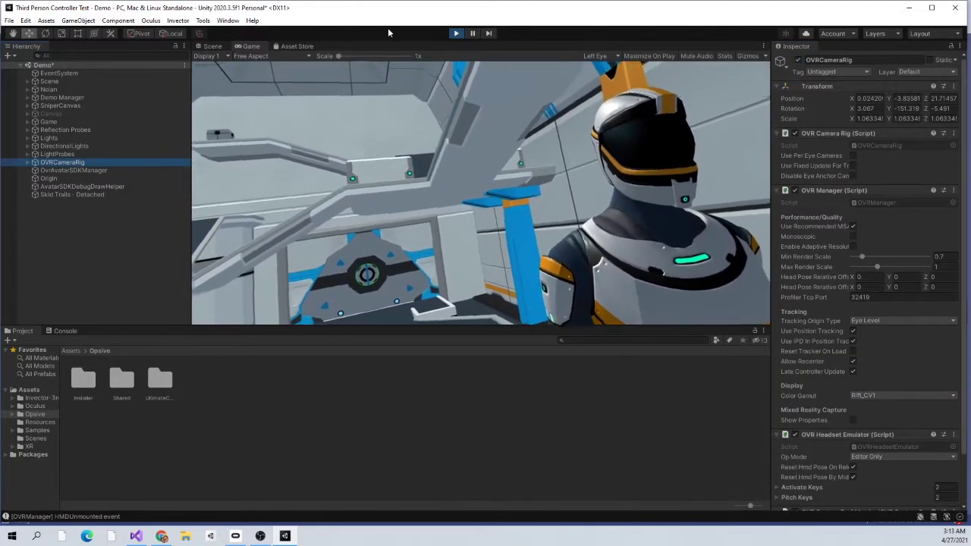
{"action": "left_click", "coordinate": [215, 46]}
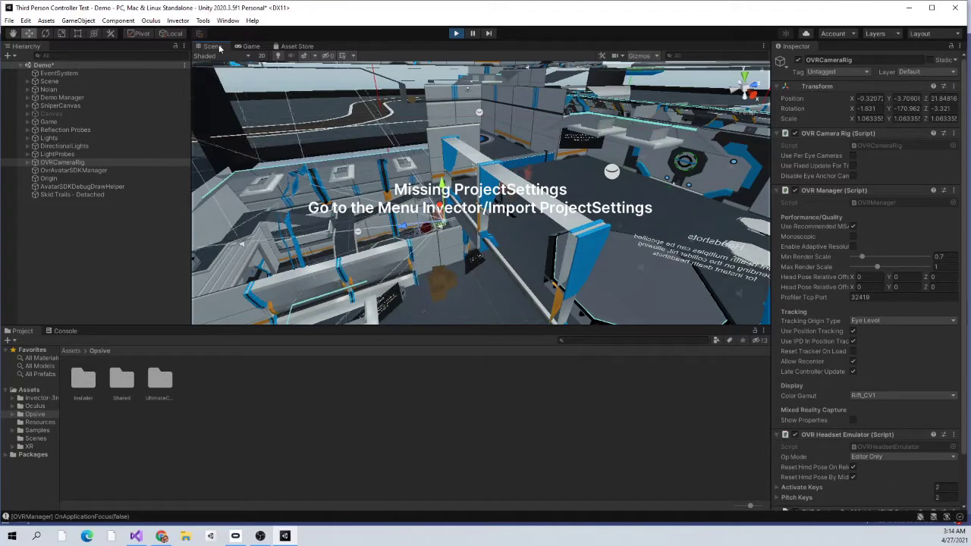
{"action": "left_click", "coordinate": [456, 34]}
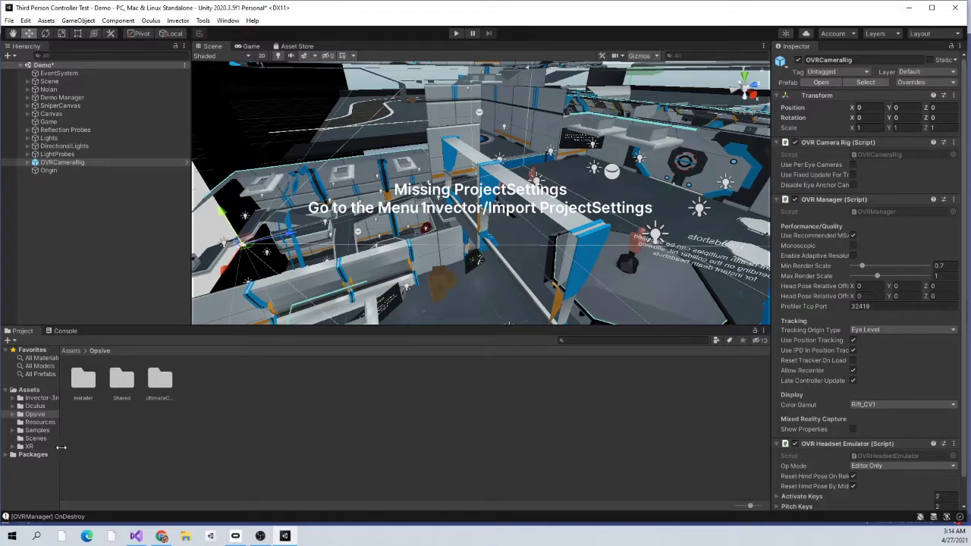
Open the Invector_ShooterMelee scene from the Invector-3rdPersonController Shooter DemoScenes folder
{"action": "left_click", "coordinate": [38, 398]}
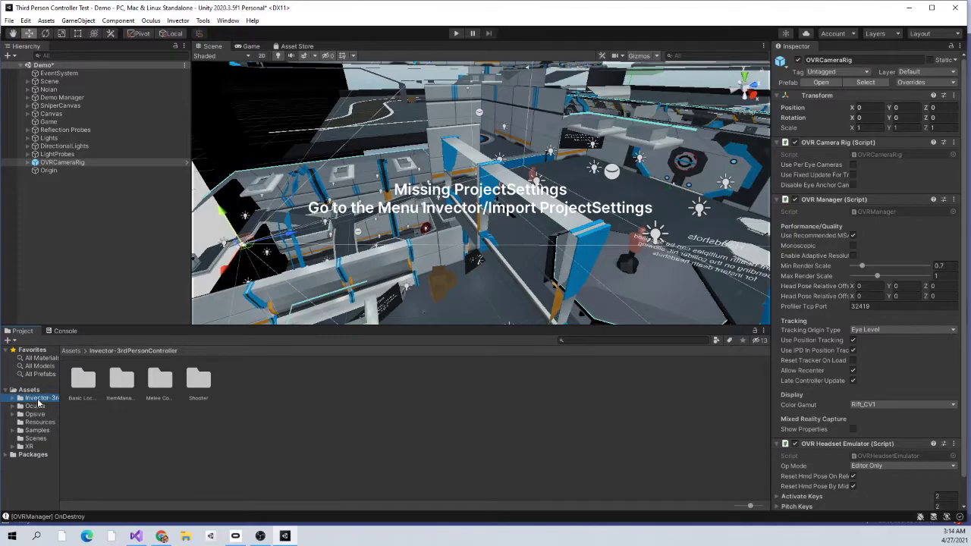
{"action": "double_click", "coordinate": [198, 379]}
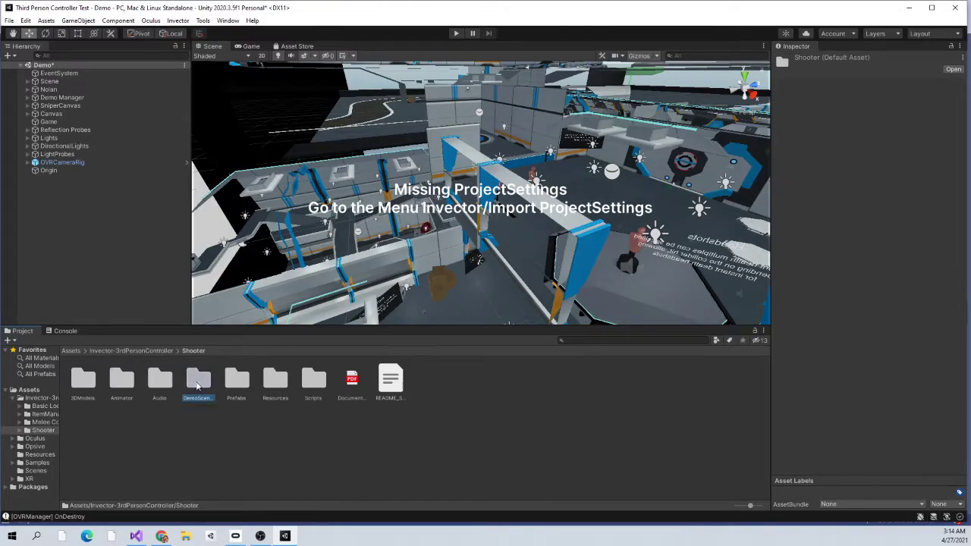
{"action": "double_click", "coordinate": [199, 382]}
{"action": "left_click", "coordinate": [273, 383]}
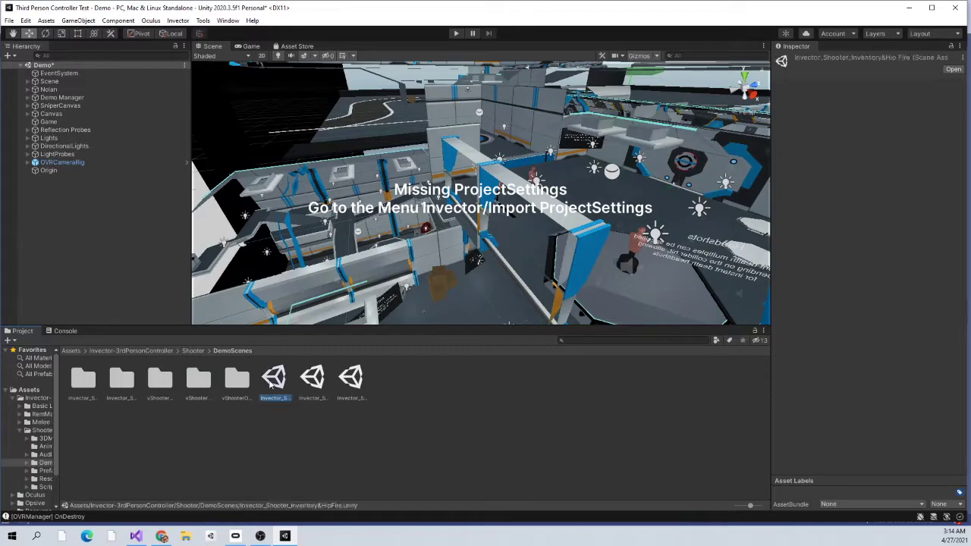
{"action": "left_click", "coordinate": [307, 381]}
{"action": "left_click", "coordinate": [352, 380]}
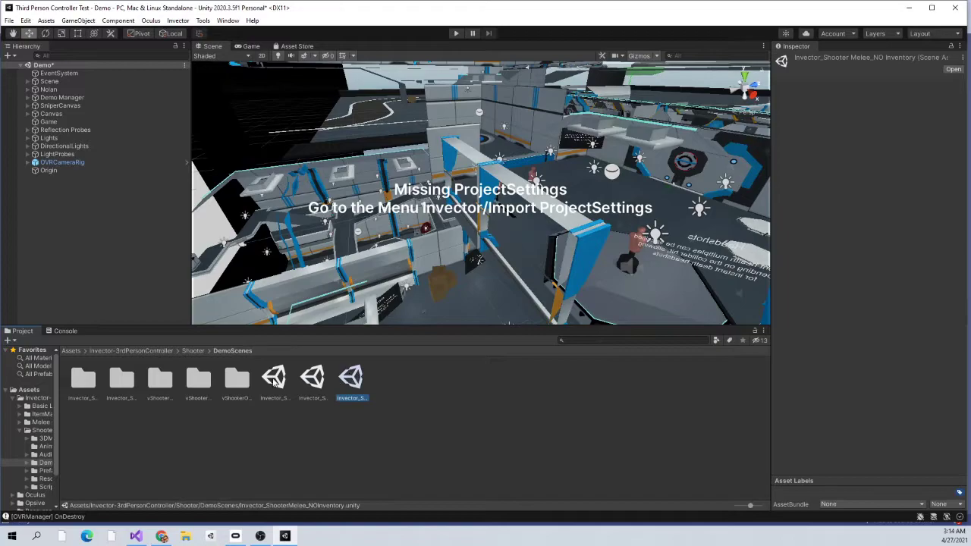
{"action": "left_click", "coordinate": [311, 377]}
{"action": "double_click", "coordinate": [312, 377]}
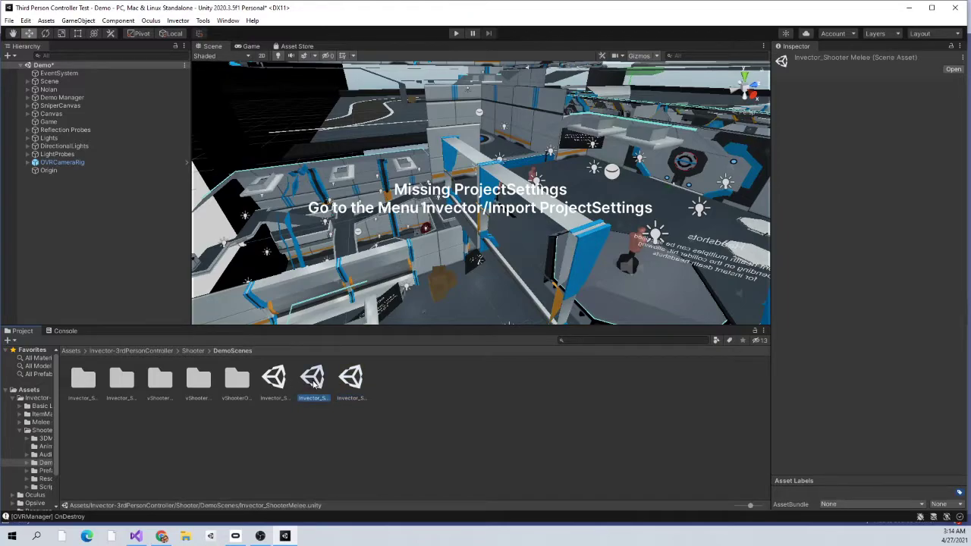
{"action": "left_click", "coordinate": [482, 288]}
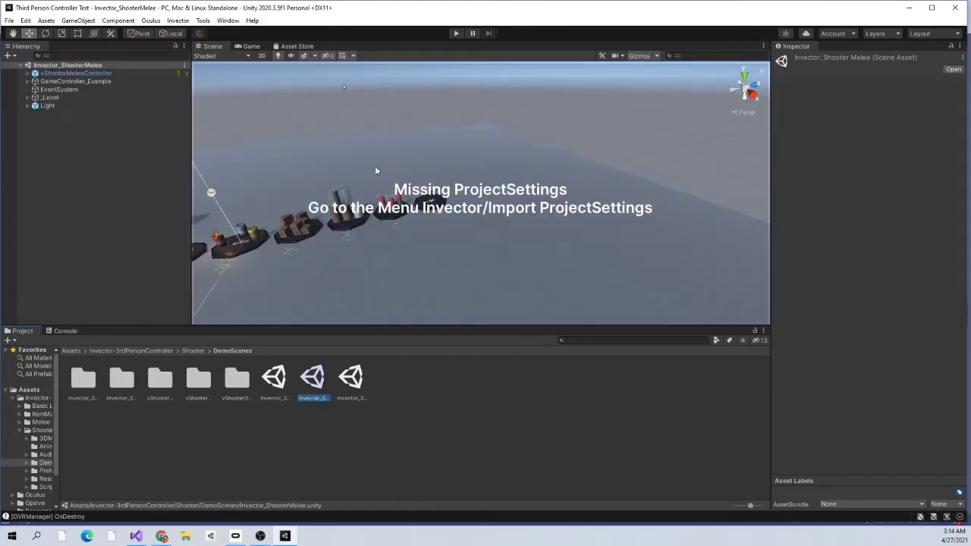
Examine the scene layout and the contents of the GameController_Example, _Level and Light objects
{"action": "right_click_drag", "start_coordinate": [334, 193], "coordinate": [178, 171]}
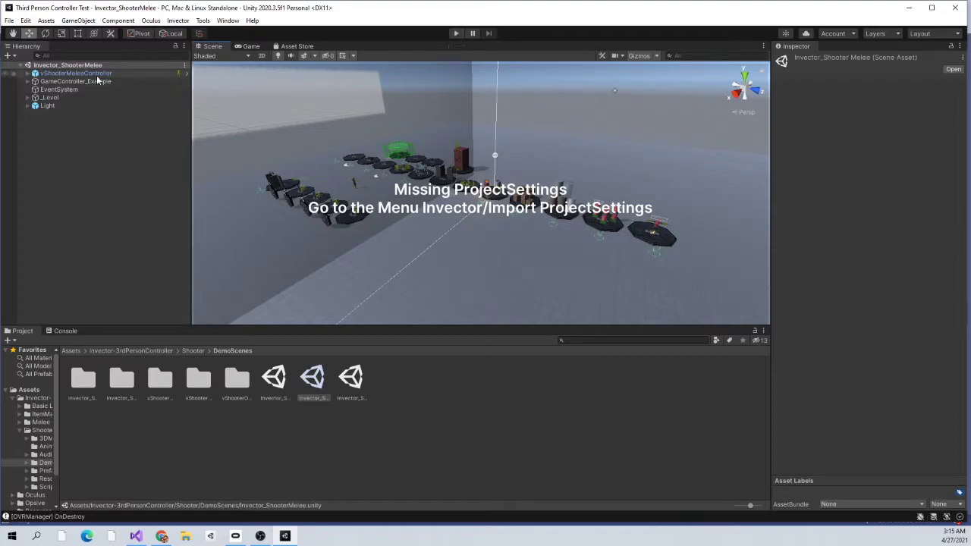
{"action": "left_click", "coordinate": [22, 430]}
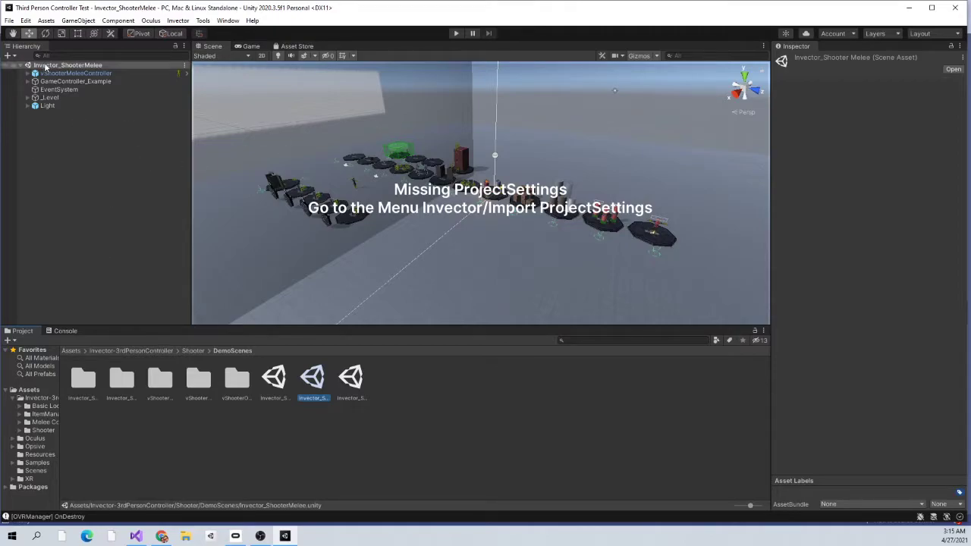
{"action": "left_click", "coordinate": [76, 73]}
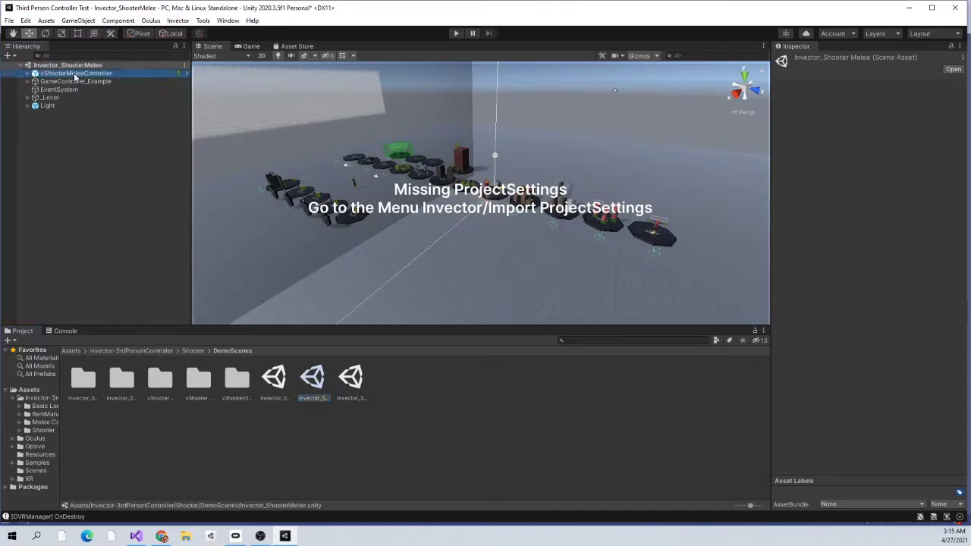
{"action": "left_click", "coordinate": [109, 82]}
{"action": "key", "text": "Right"}
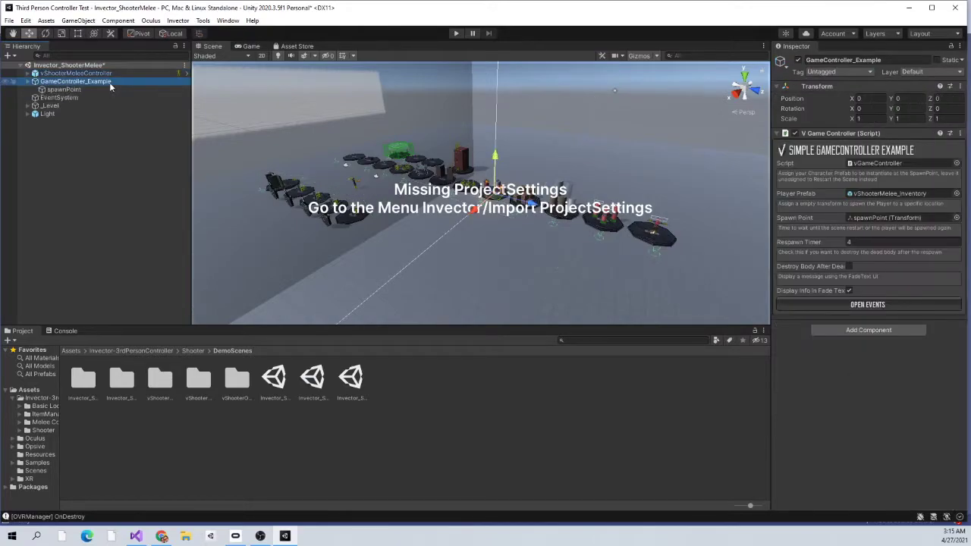
{"action": "key", "text": "Down"}
{"action": "key", "text": "Down"}
{"action": "key", "text": "Down"}
{"action": "key", "text": "Right"}
{"action": "key", "text": "Down"}
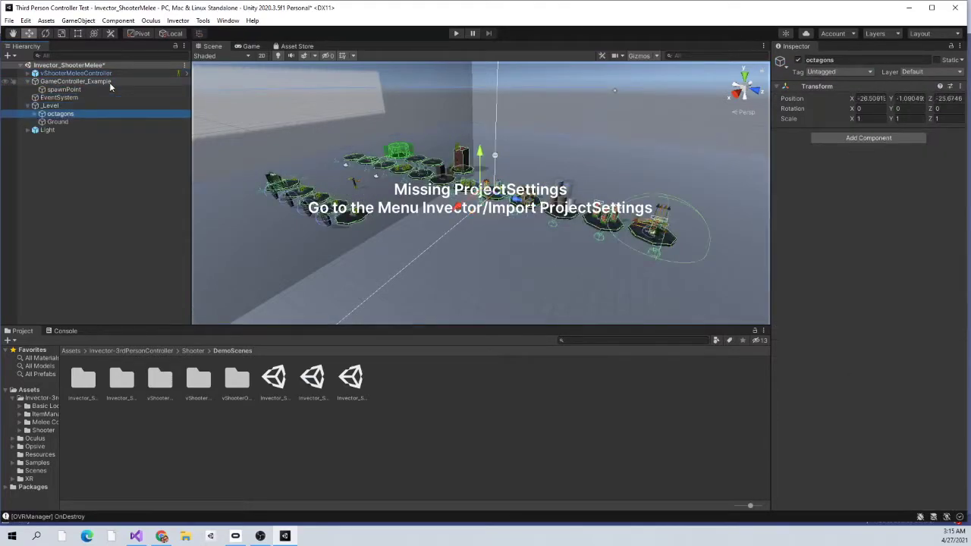
{"action": "key", "text": "Down"}
{"action": "key", "text": "Down"}
{"action": "key", "text": "Right"}
{"action": "key", "text": "Down"}
{"action": "key", "text": "Up"}
{"action": "key", "text": "Up"}
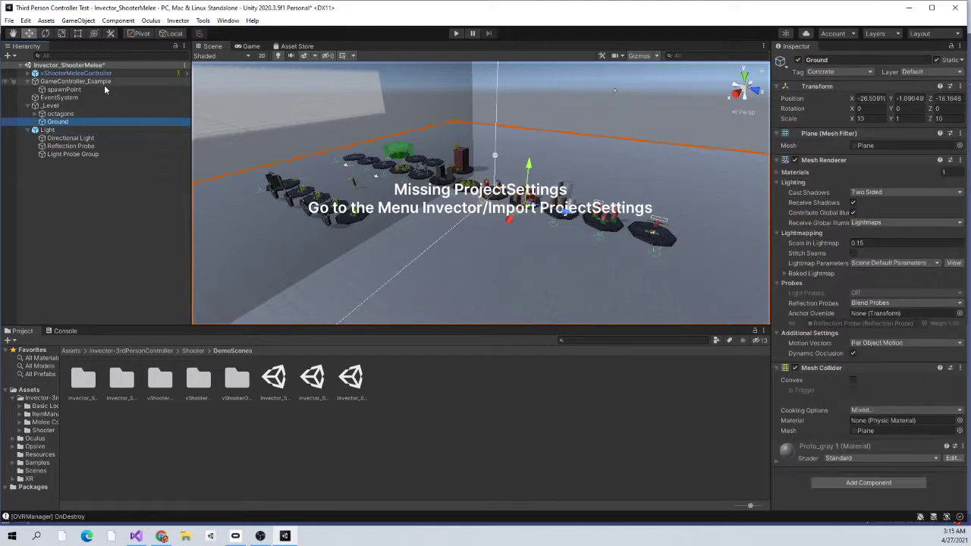
Expand vShooterMeleeController and its InvectorComponents group, and inspect the vThirdPersonCamera object
{"action": "key", "text": "Up"}
{"action": "key", "text": "Up"}
{"action": "key", "text": "Up"}
{"action": "key", "text": "Up"}
{"action": "key", "text": "Up"}
{"action": "key", "text": "Up"}
{"action": "key", "text": "Right"}
{"action": "key", "text": "Down"}
{"action": "key", "text": "Down"}
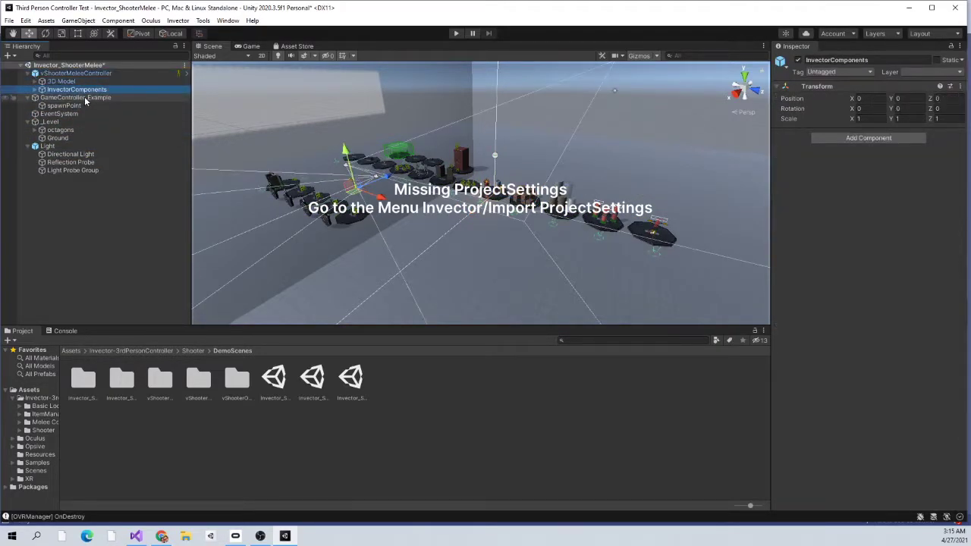
{"action": "key", "text": "Right"}
{"action": "left_click", "coordinate": [105, 138]}
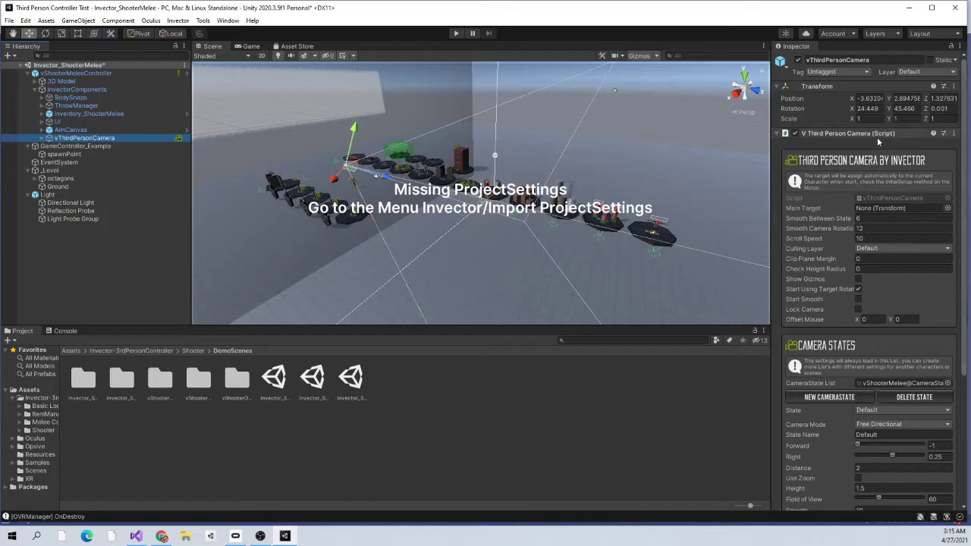
Try to restructure vThirdPersonCamera by opening its vShooterMelee_Inventory prefab, and return to the scene
{"action": "left_click_drag", "start_coordinate": [877, 137], "coordinate": [874, 135]}
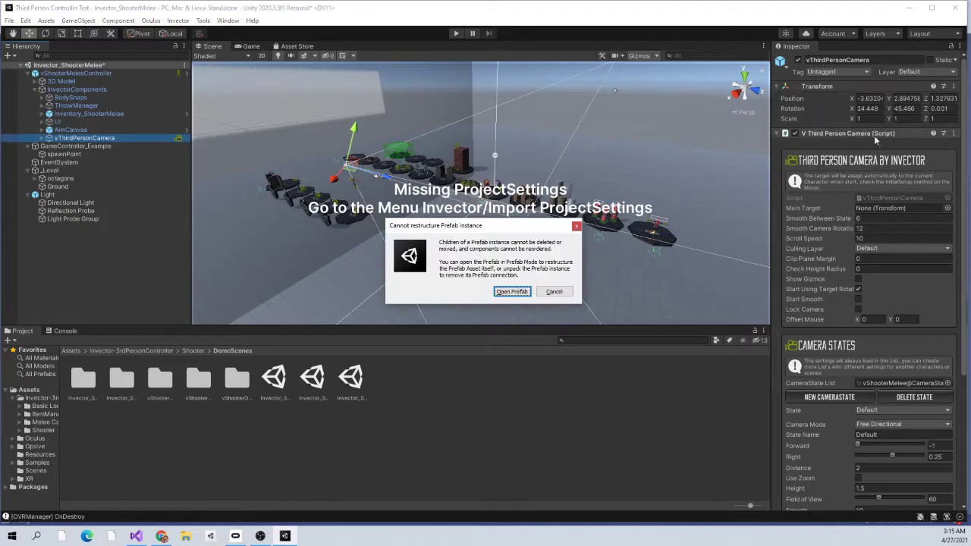
{"action": "left_click", "coordinate": [511, 292]}
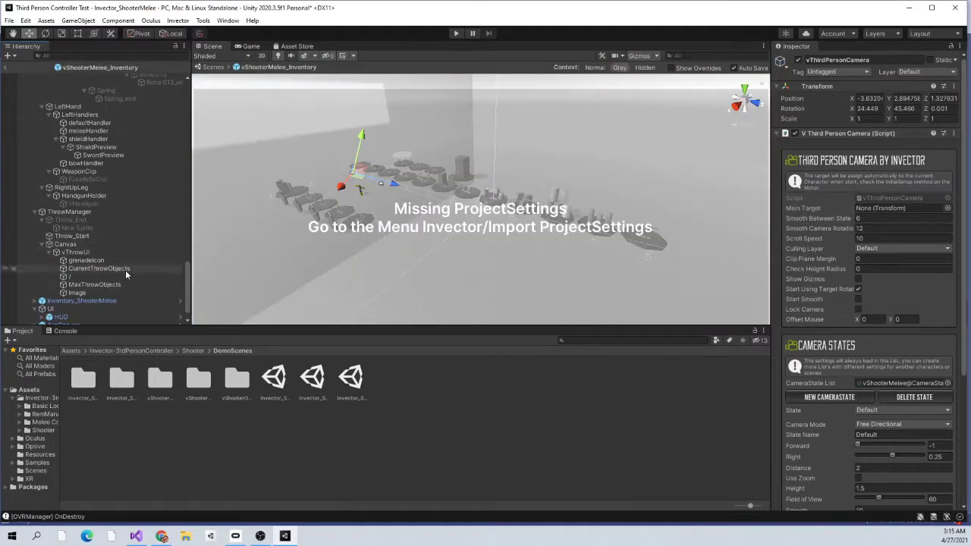
{"action": "left_click", "coordinate": [5, 67]}
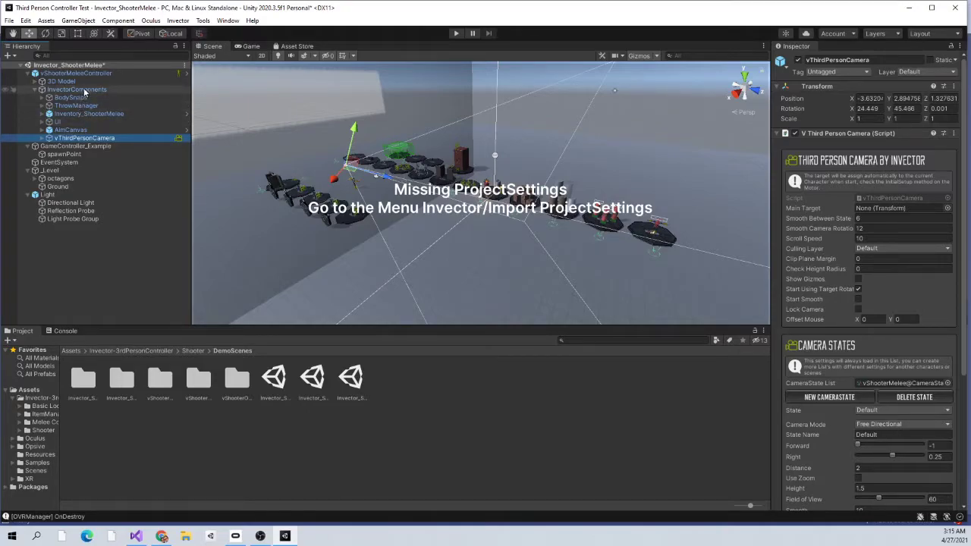
Review the settings of the EventSystem, spawnPoint and GameController_Example objects
{"action": "left_click", "coordinate": [61, 162]}
{"action": "left_click", "coordinate": [64, 154]}
{"action": "left_click", "coordinate": [83, 146]}
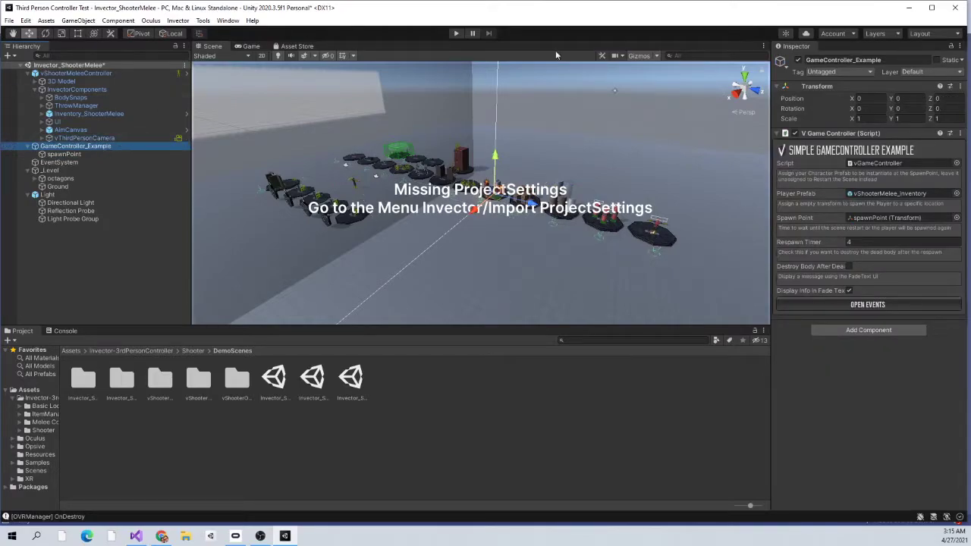
Search the scene hierarchy for the camera objects with the filter "Cam"
{"action": "left_click", "coordinate": [68, 55]}
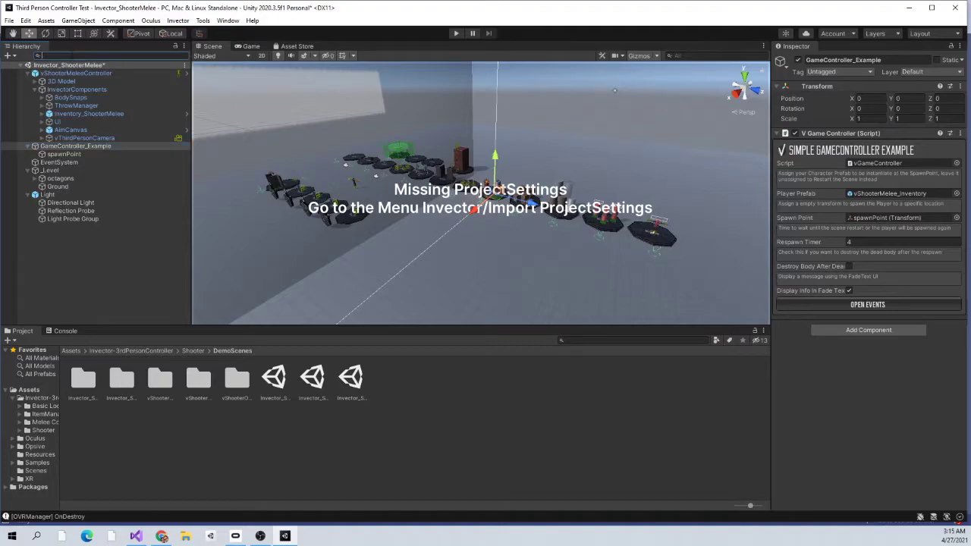
{"action": "type", "text": "cc"}
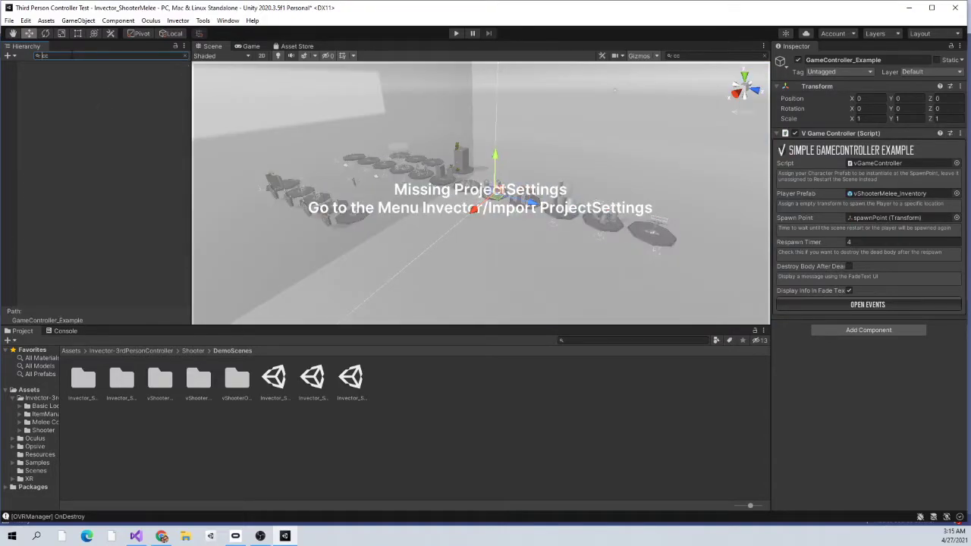
{"action": "key", "text": "BackSpace"}
{"action": "key", "text": "BackSpace"}
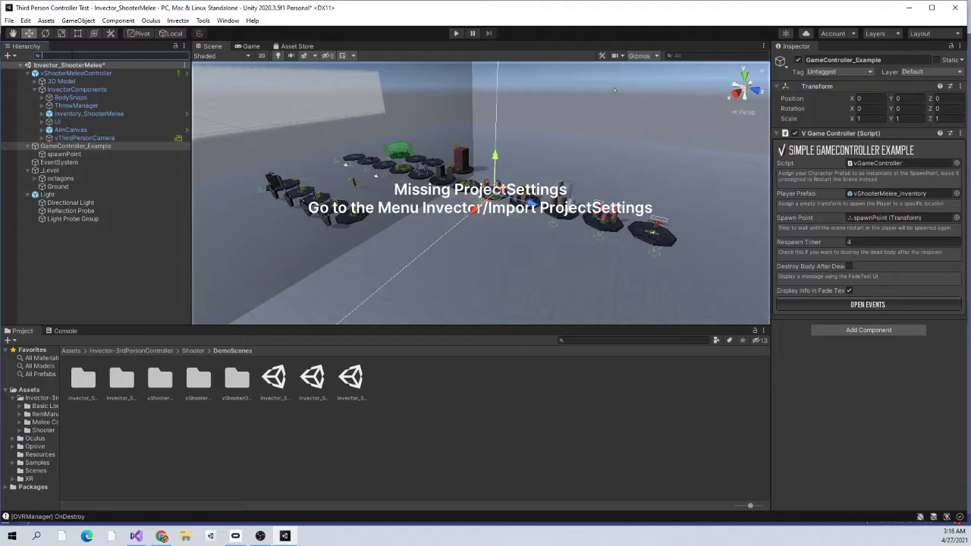
{"action": "type", "text": "Main"}
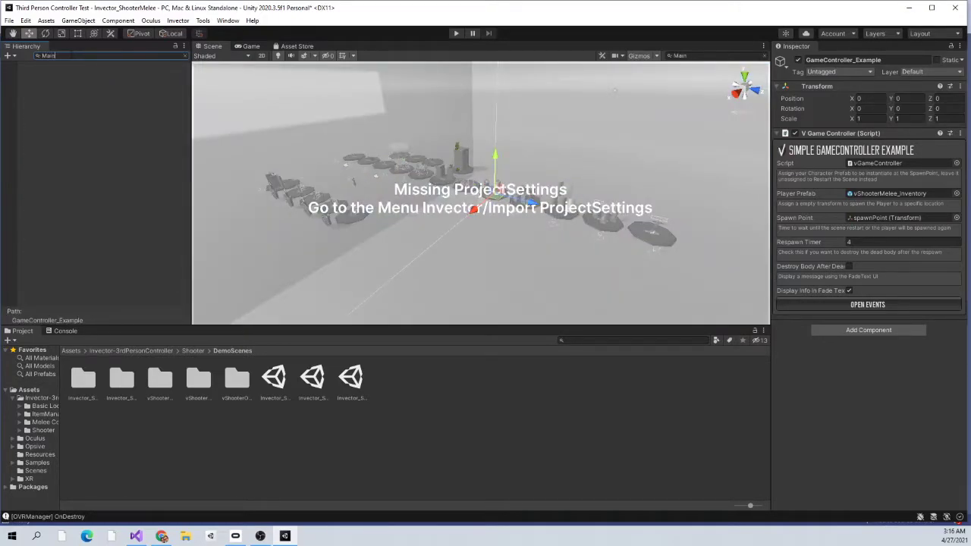
{"action": "key", "text": "BackSpace"}
{"action": "key", "text": "BackSpace"}
{"action": "key", "text": "BackSpace"}
{"action": "key", "text": "BackSpace"}
{"action": "type", "text": "Cam"}
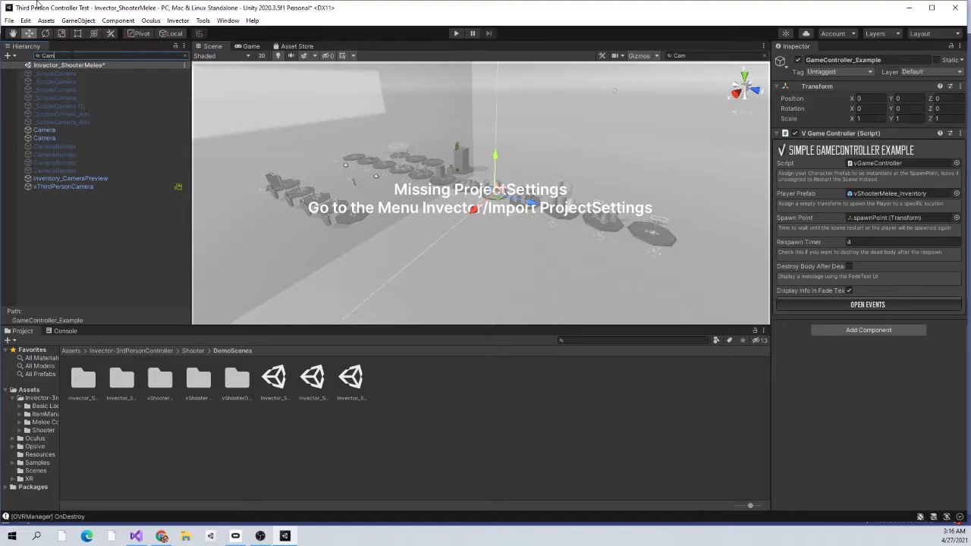
Deactivate both Camera objects, Inventory_CameraPreview and vThirdPersonCamera, and clear the hierarchy search filter
{"action": "left_click", "coordinate": [56, 73]}
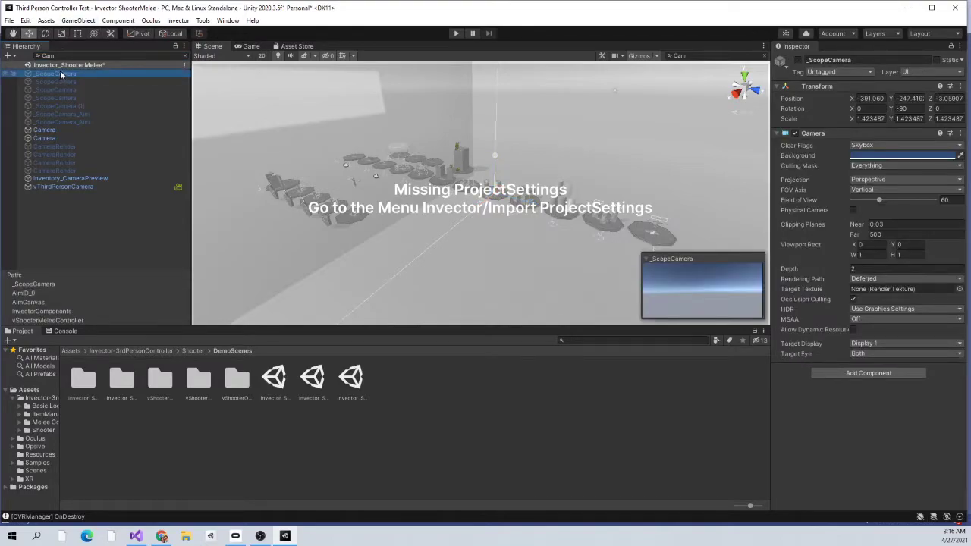
{"action": "left_click", "coordinate": [58, 130]}
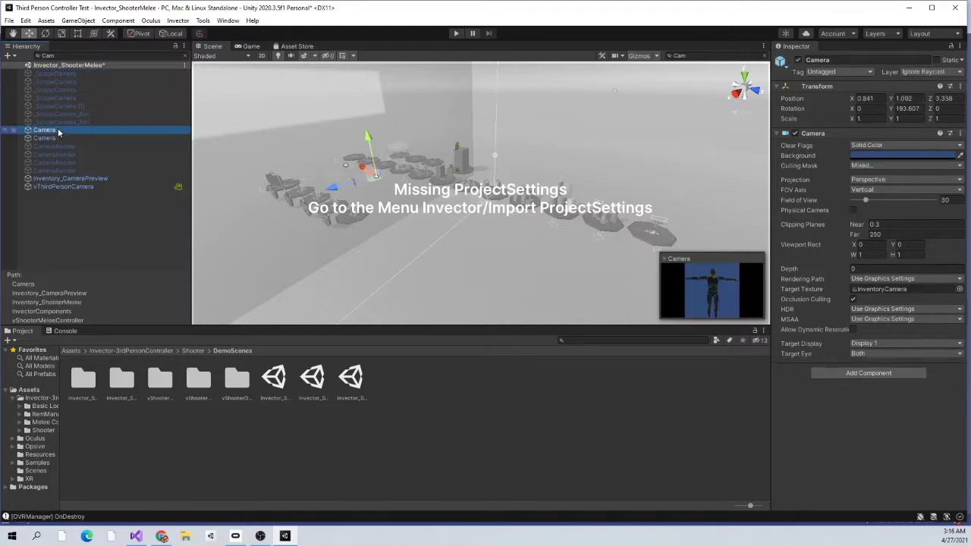
{"action": "left_click", "coordinate": [78, 138]}
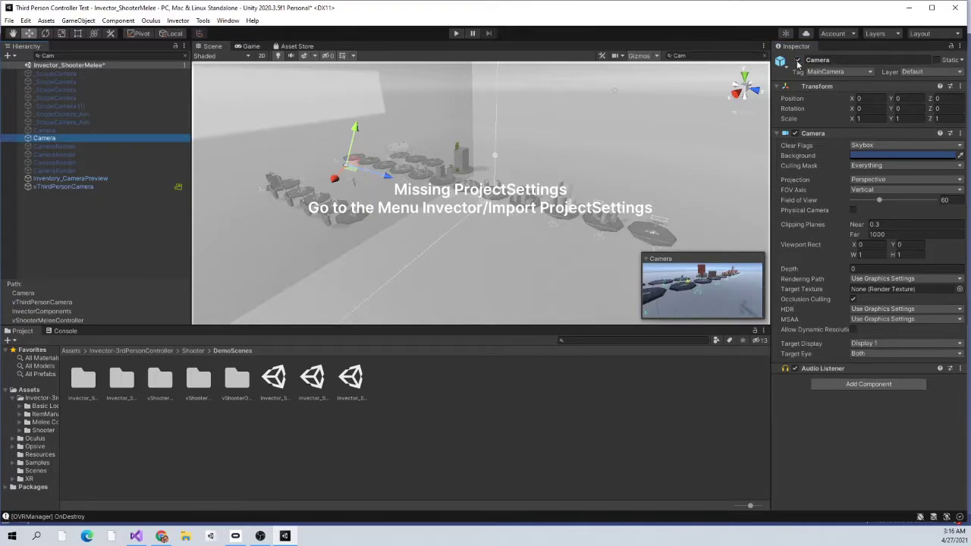
{"action": "left_click", "coordinate": [114, 179]}
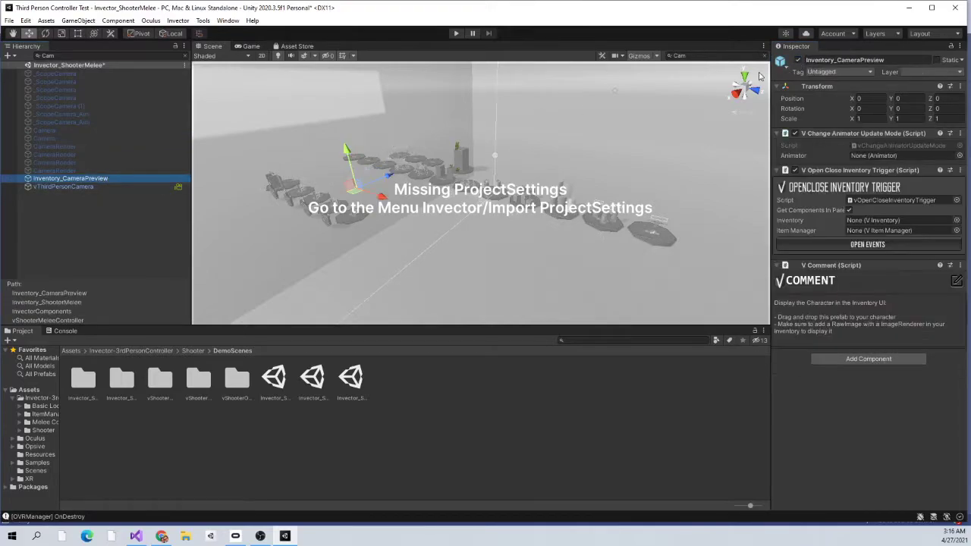
{"action": "left_click", "coordinate": [67, 187]}
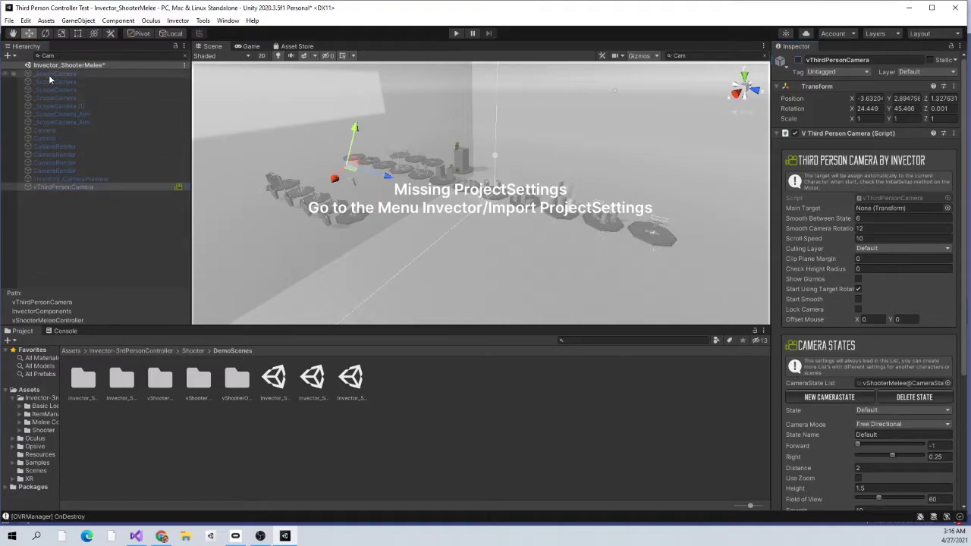
{"action": "left_click", "coordinate": [68, 56]}
{"action": "key", "text": "BackSpace"}
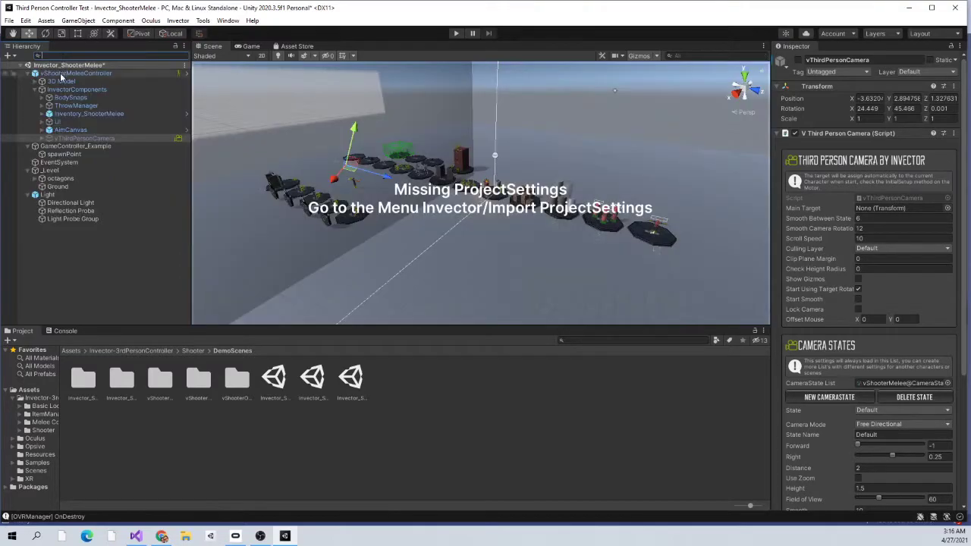
Add the OVRCameraRig prefab from Assets/Oculus/VR/Prefabs to the scene hierarchy and test-run the scene in Play mode
{"action": "left_click", "coordinate": [25, 65]}
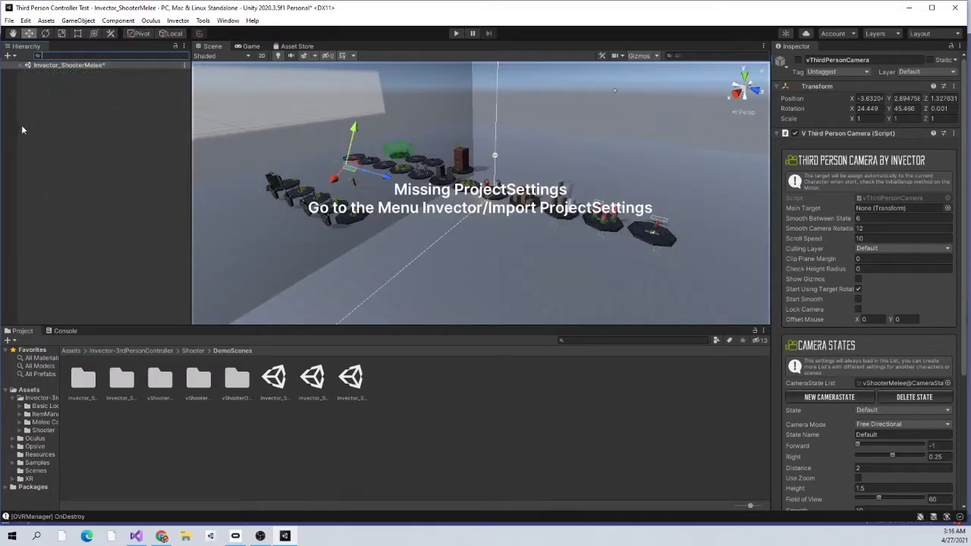
{"action": "left_click", "coordinate": [35, 440]}
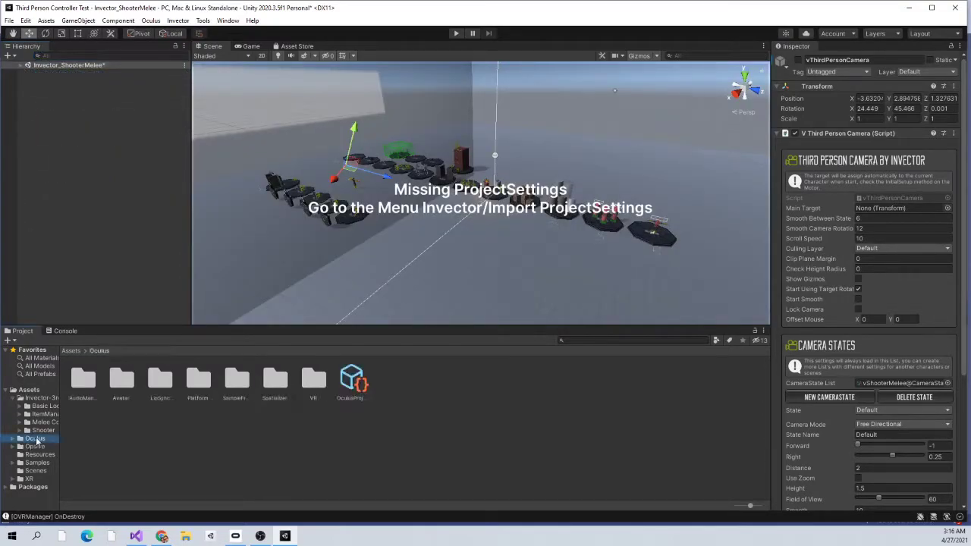
{"action": "double_click", "coordinate": [314, 380]}
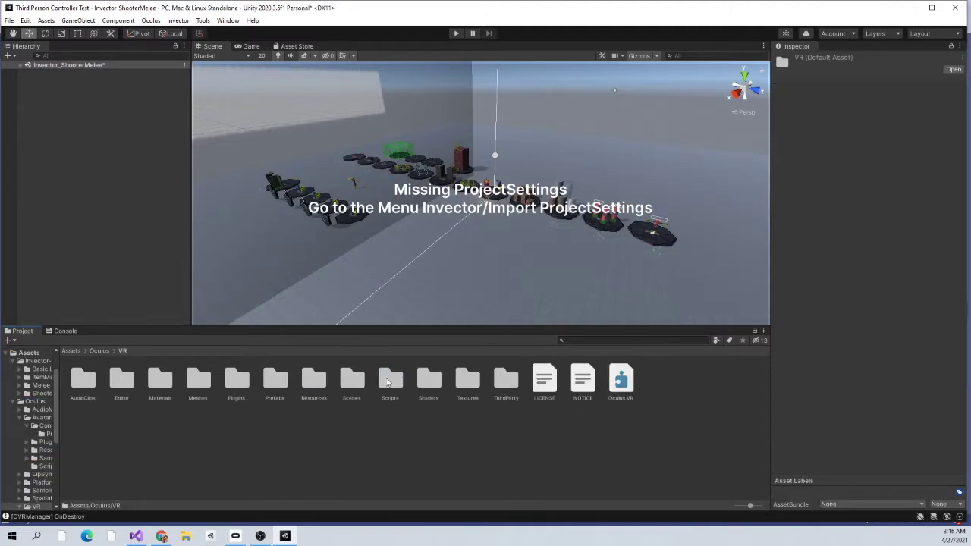
{"action": "double_click", "coordinate": [269, 378]}
{"action": "left_click_drag", "start_coordinate": [121, 379], "coordinate": [96, 205]}
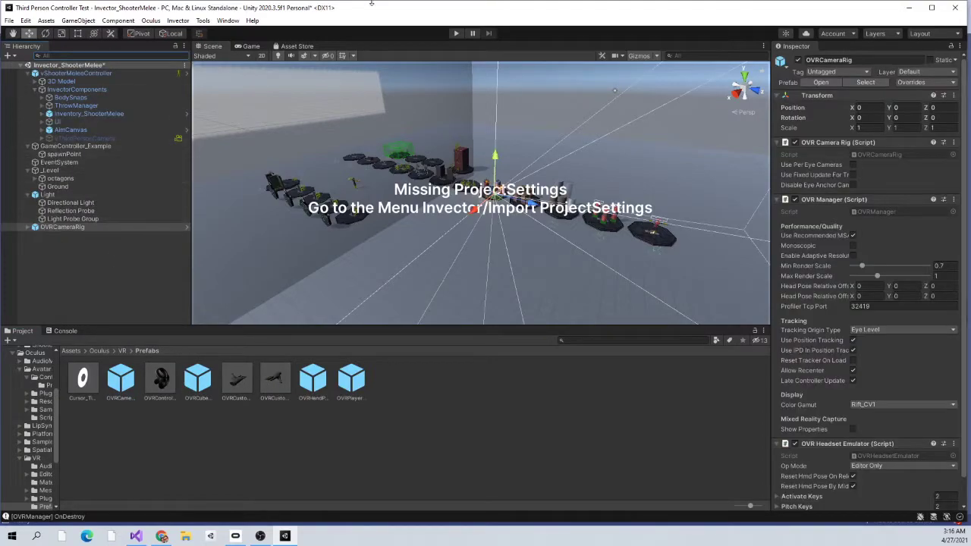
{"action": "left_click", "coordinate": [456, 34]}
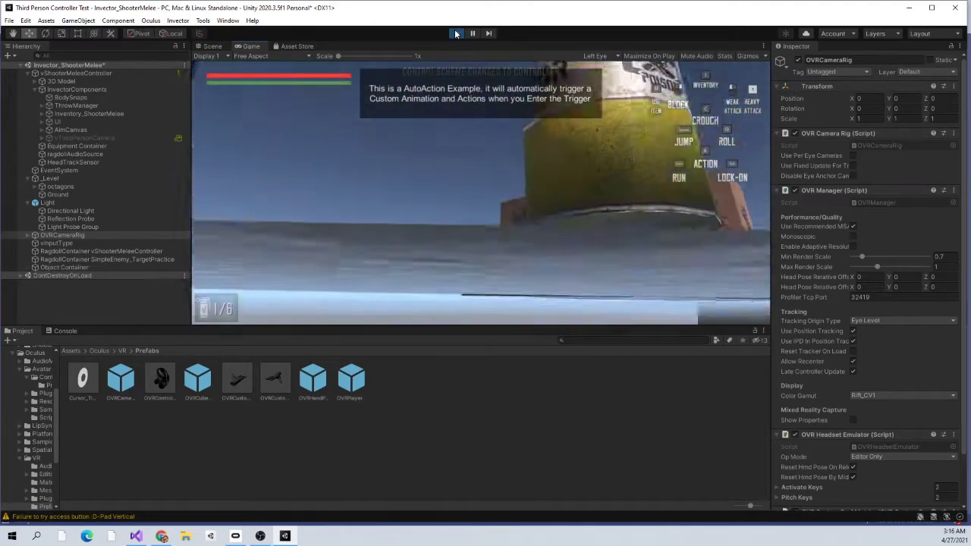
{"action": "left_click", "coordinate": [456, 34]}
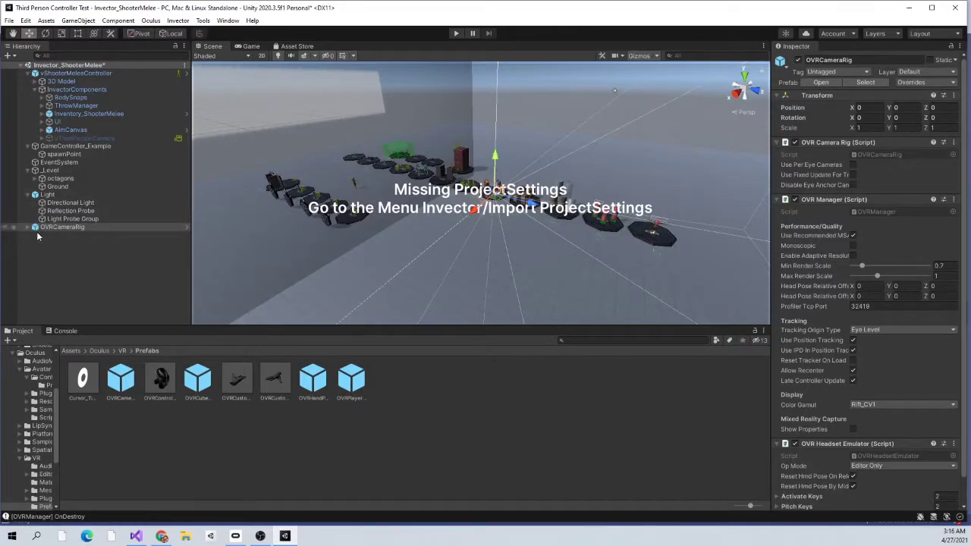
Create an empty object named Origin at scene root level and set its position to 0, 0, 0
{"action": "right_click", "coordinate": [51, 250]}
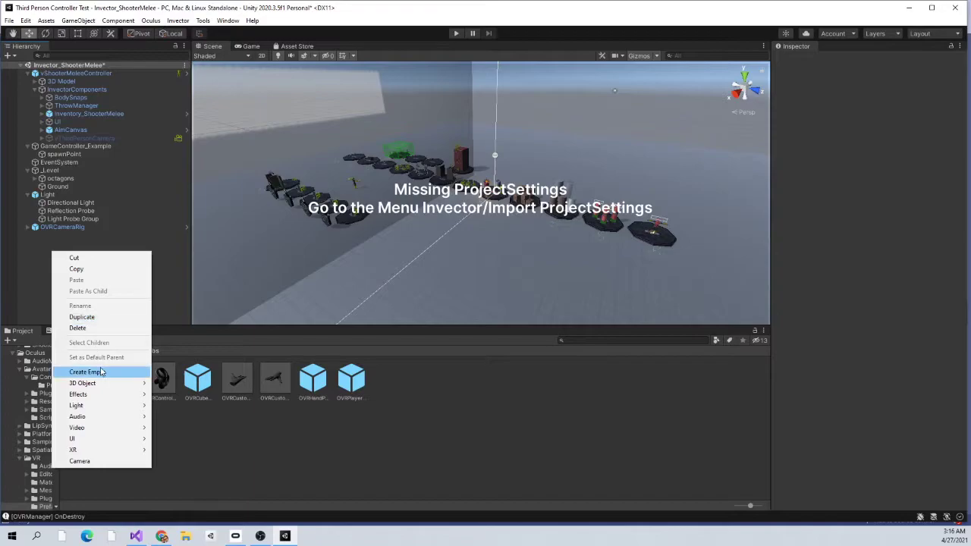
{"action": "left_click", "coordinate": [85, 372]}
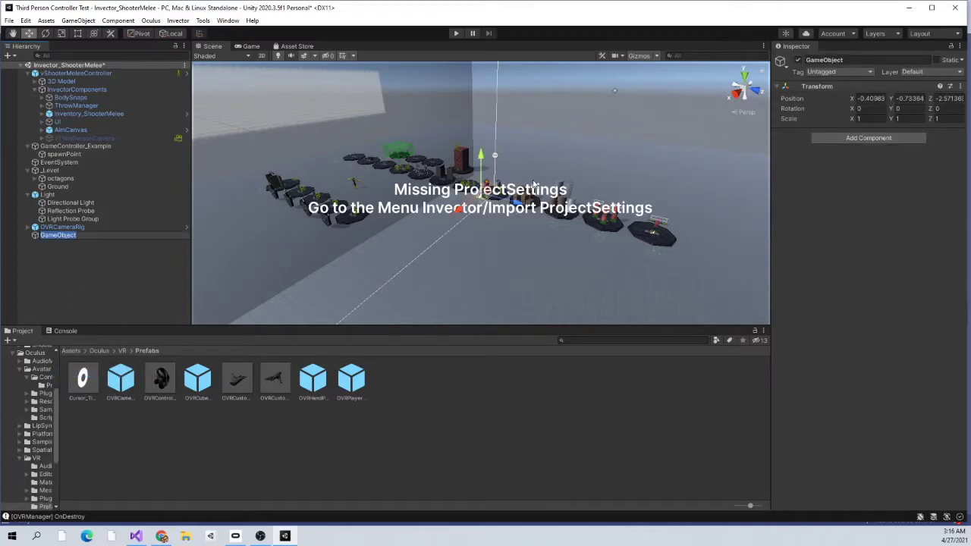
{"action": "type", "text": "O"}
{"action": "type", "text": "f"}
{"action": "key", "text": "Return"}
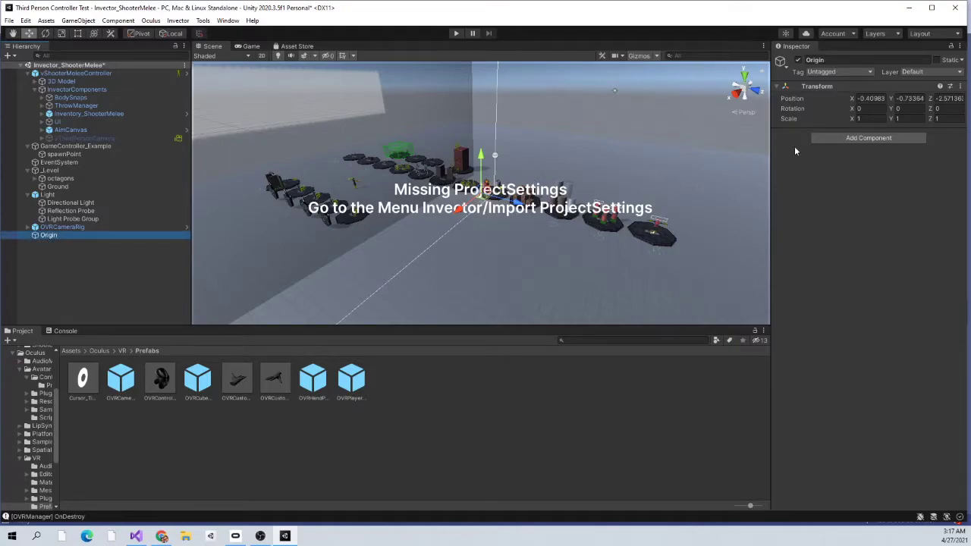
{"action": "left_click", "coordinate": [960, 86]}
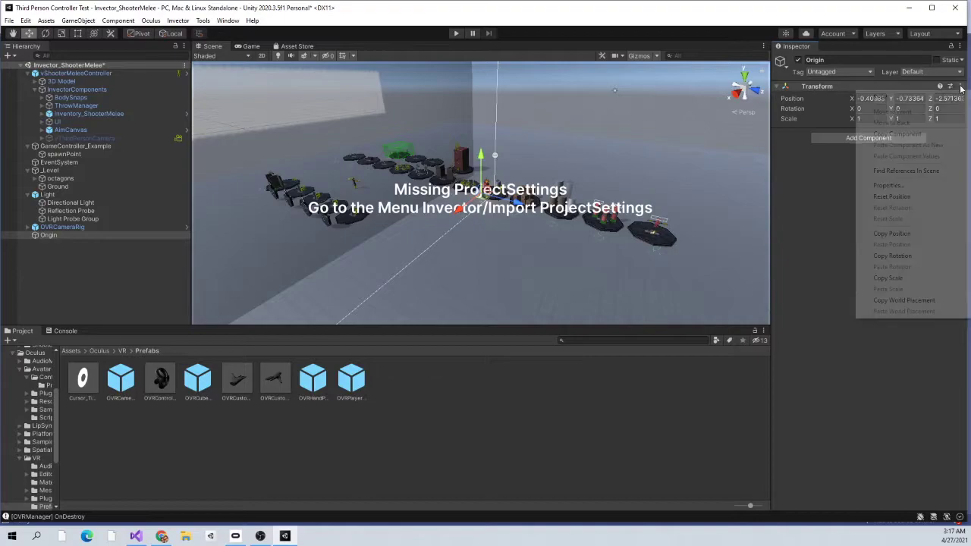
{"action": "left_click", "coordinate": [945, 97]}
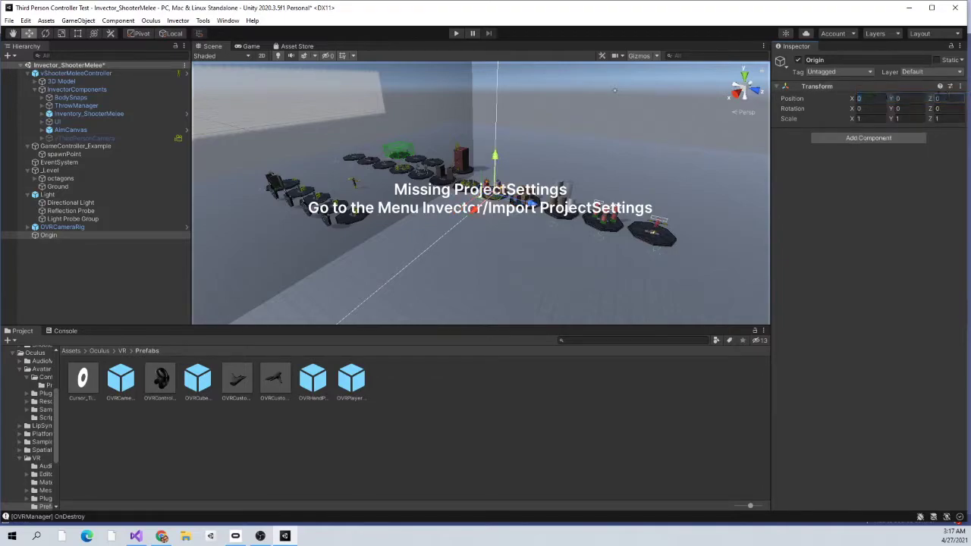
Add the Game Manager script component to the Origin object
{"action": "right_click", "coordinate": [56, 235]}
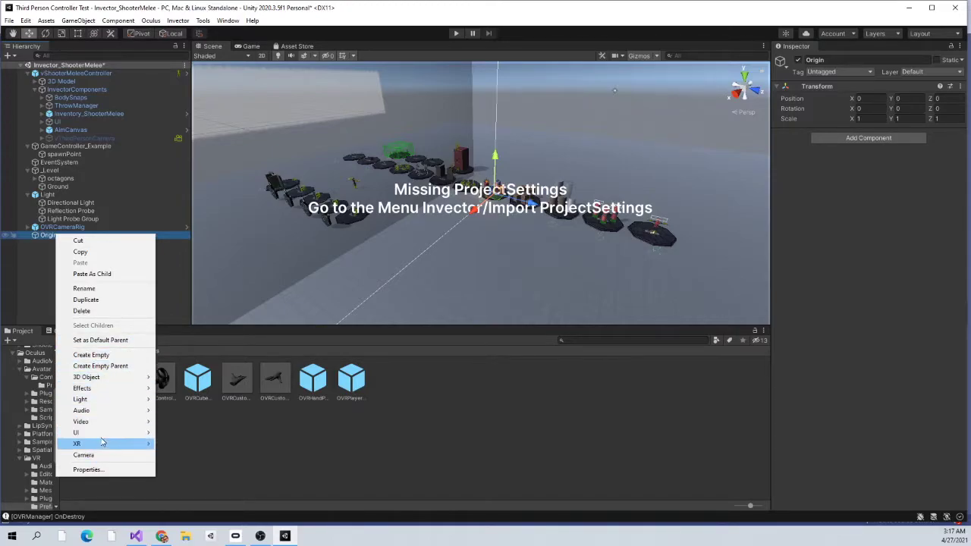
{"action": "left_click", "coordinate": [817, 208]}
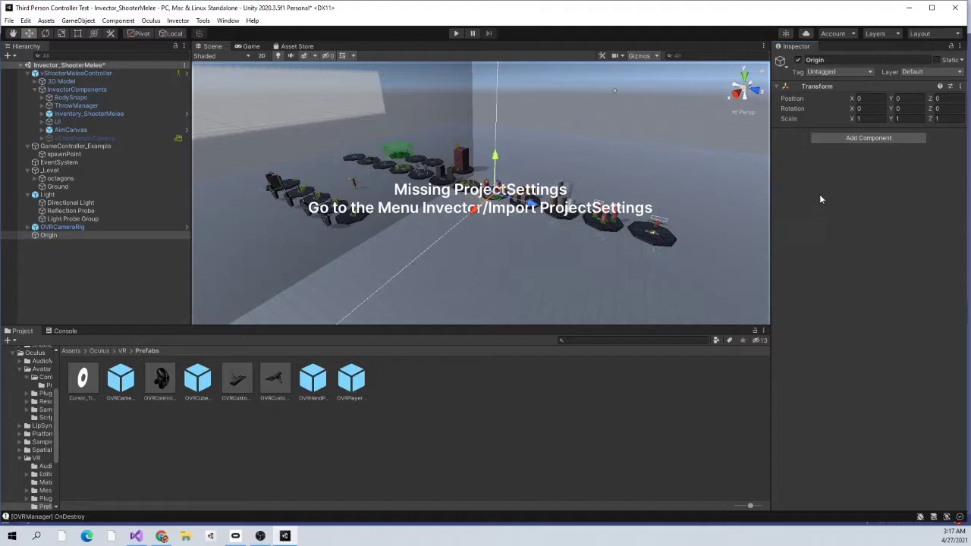
{"action": "left_click", "coordinate": [842, 138]}
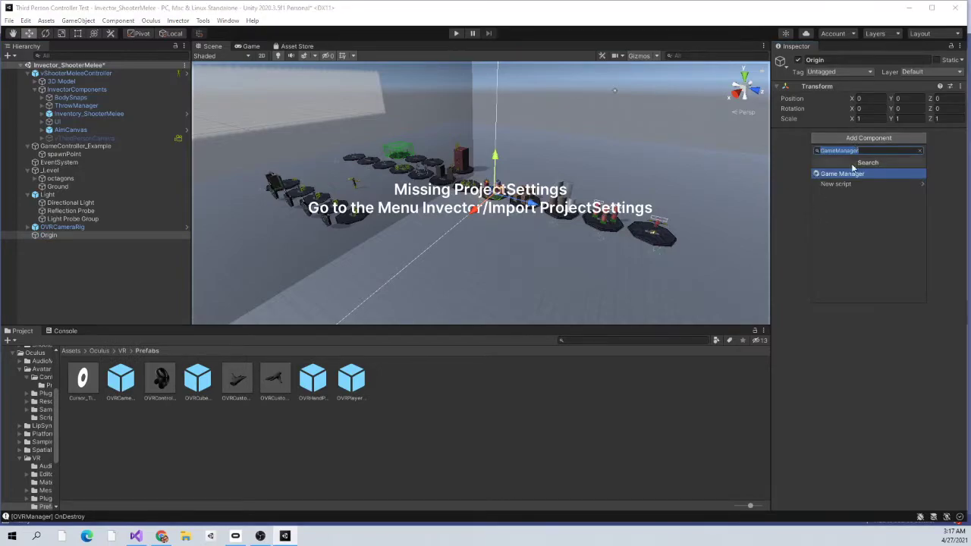
{"action": "left_click", "coordinate": [846, 175]}
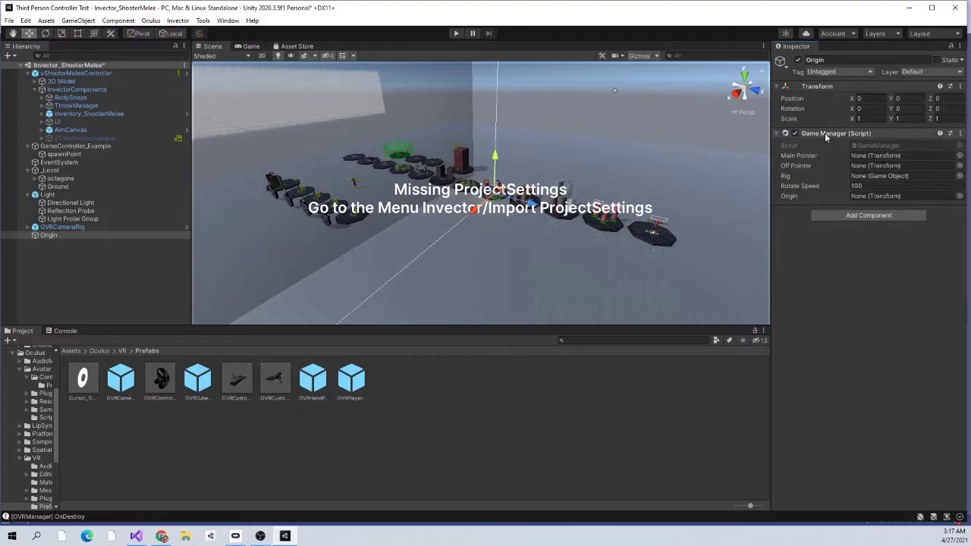
Review the rig movement script code on mr-worlds.com in the browser, and return to the Unity editor
{"action": "left_click", "coordinate": [162, 535]}
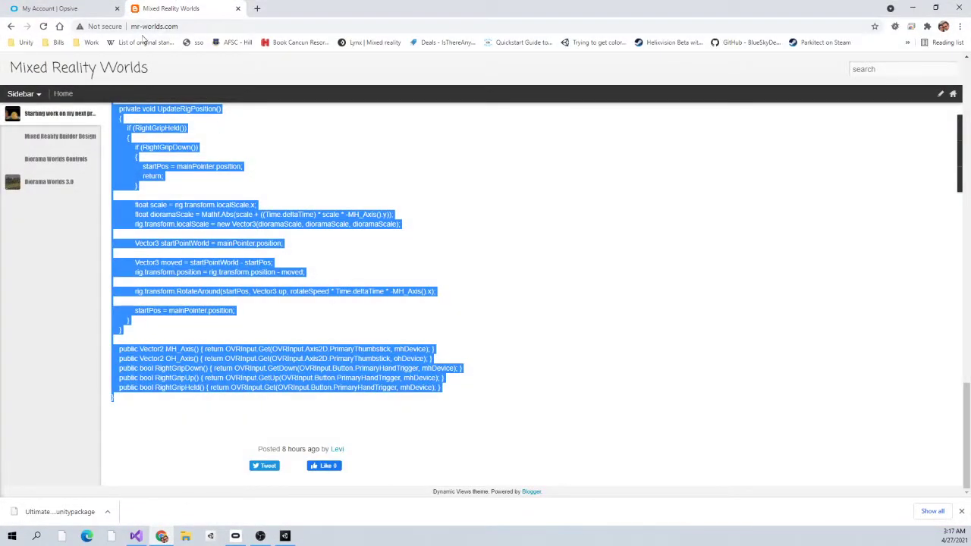
{"action": "left_click", "coordinate": [134, 26]}
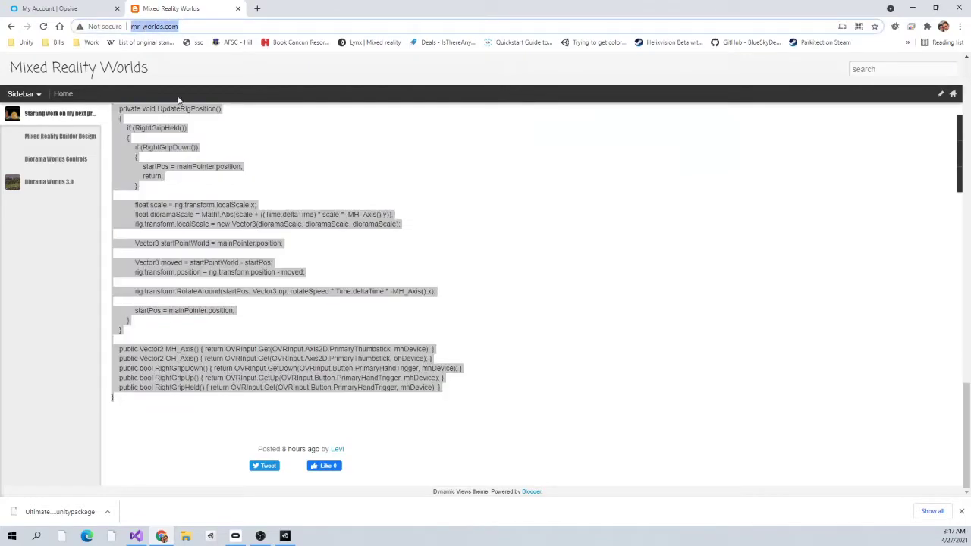
{"action": "scroll", "coordinate": [235, 235], "scroll_direction": "up", "scroll_amount": 10}
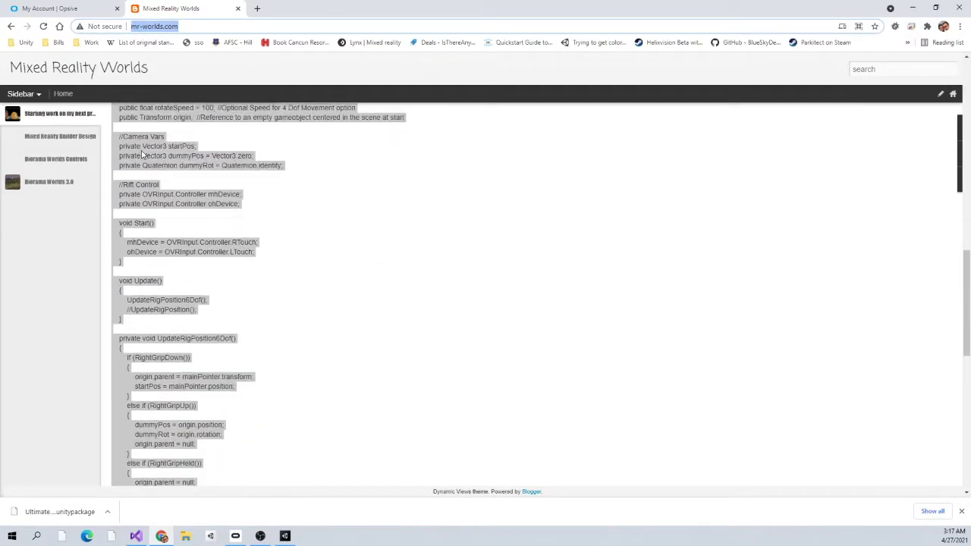
{"action": "scroll", "coordinate": [144, 152], "scroll_direction": "up", "scroll_amount": 2}
{"action": "scroll", "coordinate": [228, 344], "scroll_direction": "down", "scroll_amount": 10}
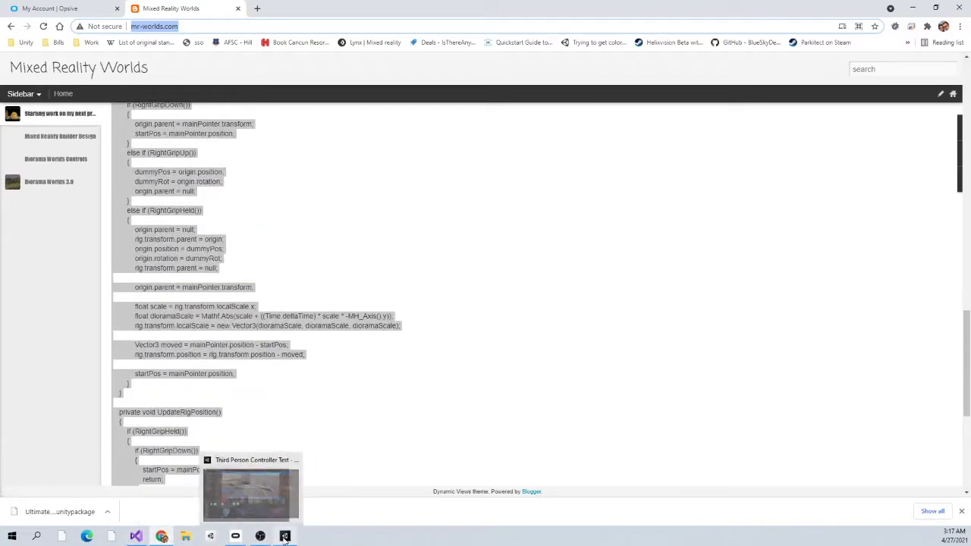
{"action": "left_click", "coordinate": [261, 536]}
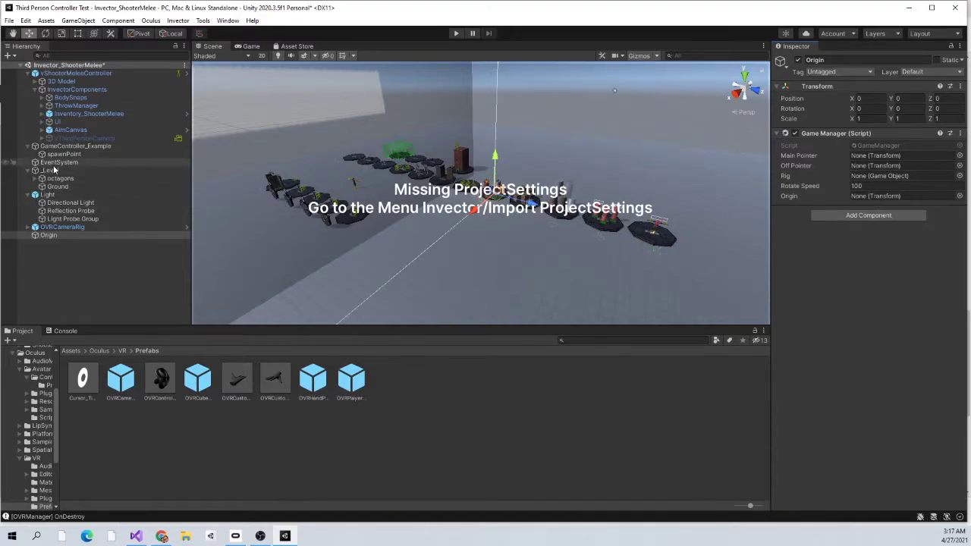
Add a cube named LeftPointer under LeftHandAnchor in the OVRCameraRig's TrackingSpace, with a scale of 0.01 on all axes
{"action": "left_click", "coordinate": [29, 228]}
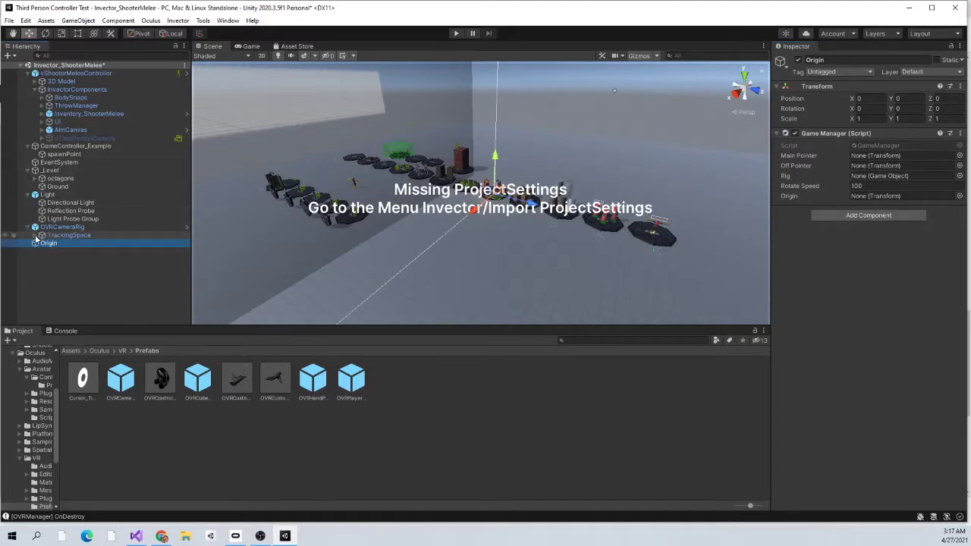
{"action": "left_click", "coordinate": [36, 236]}
{"action": "right_click", "coordinate": [84, 276]}
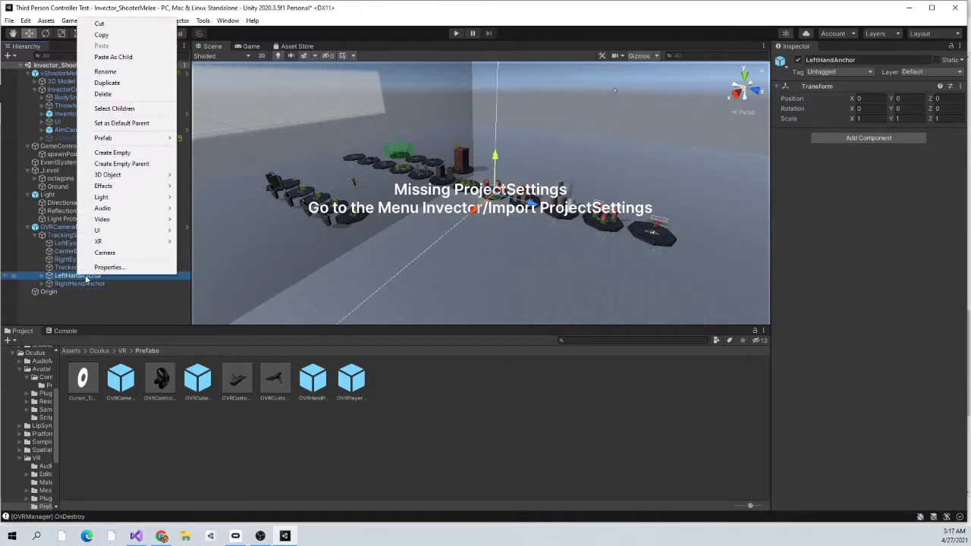
{"action": "mouse_move", "coordinate": [135, 176]}
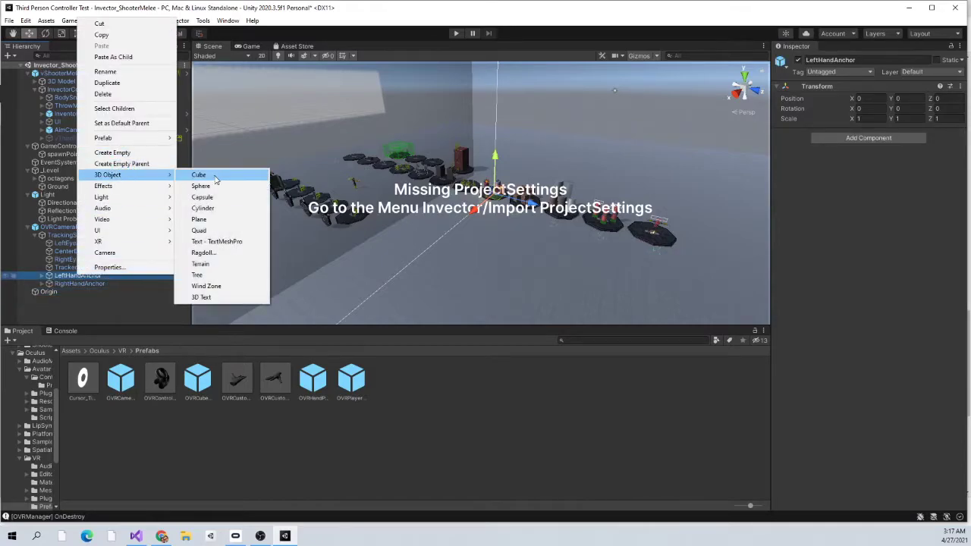
{"action": "left_click", "coordinate": [214, 175]}
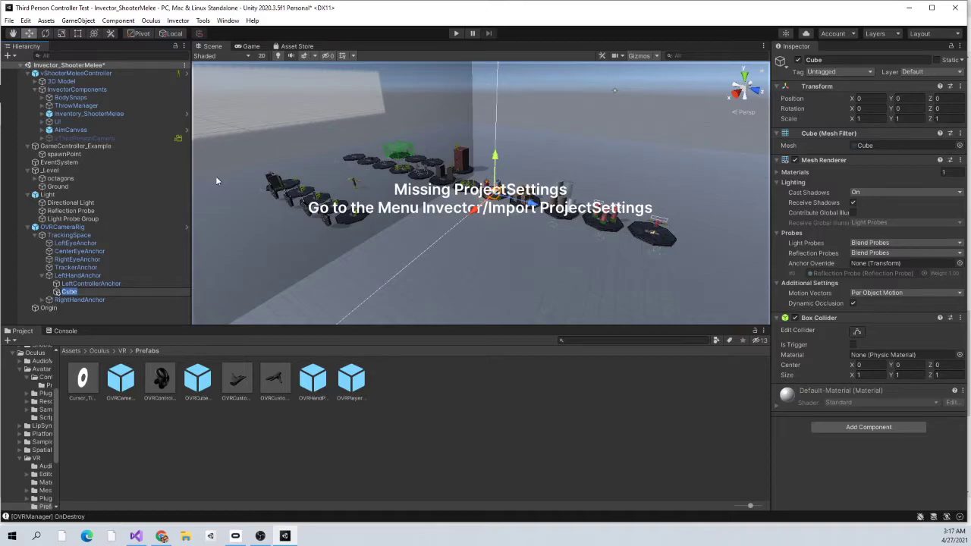
{"action": "type", "text": "LeftPointer"}
{"action": "key", "text": "Return"}
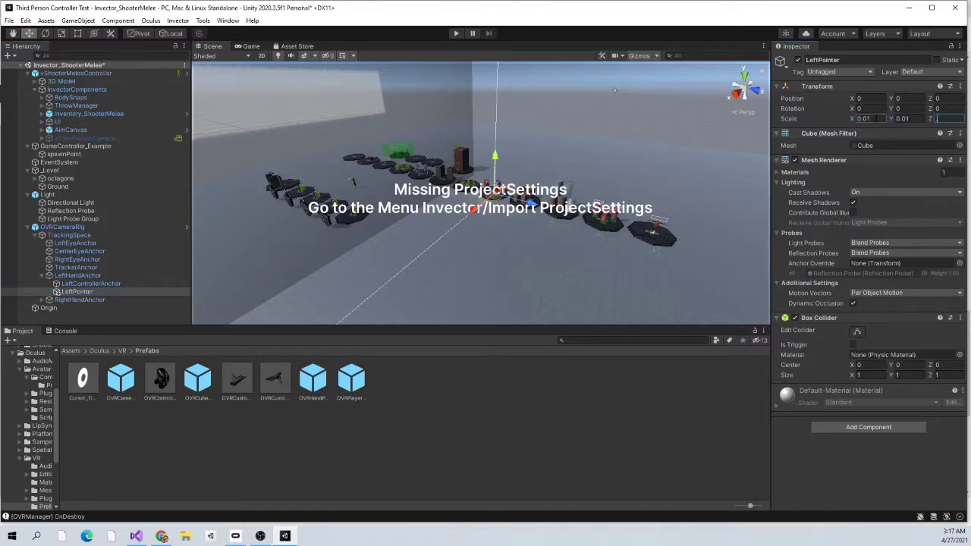
Duplicate LeftPointer, place the copy under RightHandAnchor and rename it RightPointer
{"action": "right_click", "coordinate": [73, 293]}
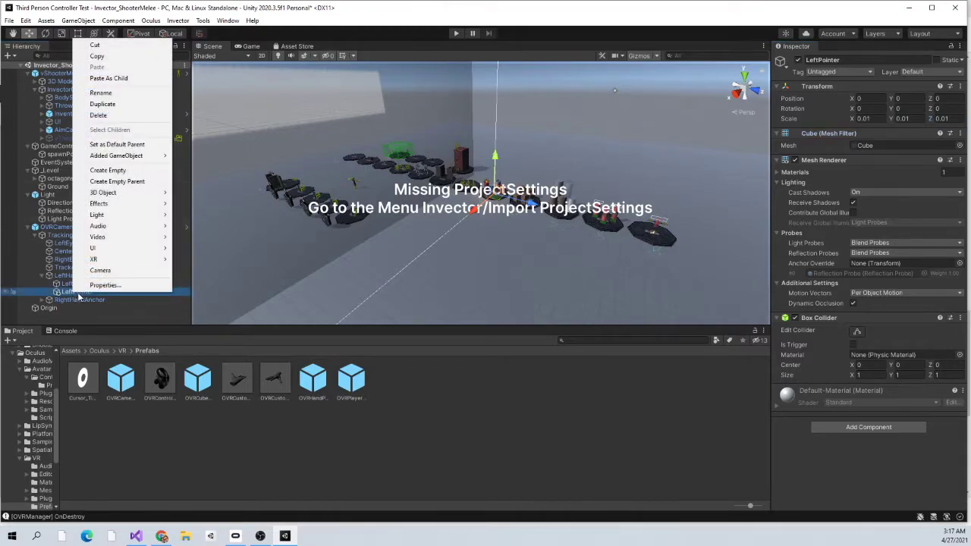
{"action": "left_click", "coordinate": [105, 104]}
{"action": "left_click_drag", "start_coordinate": [101, 315], "coordinate": [92, 309]}
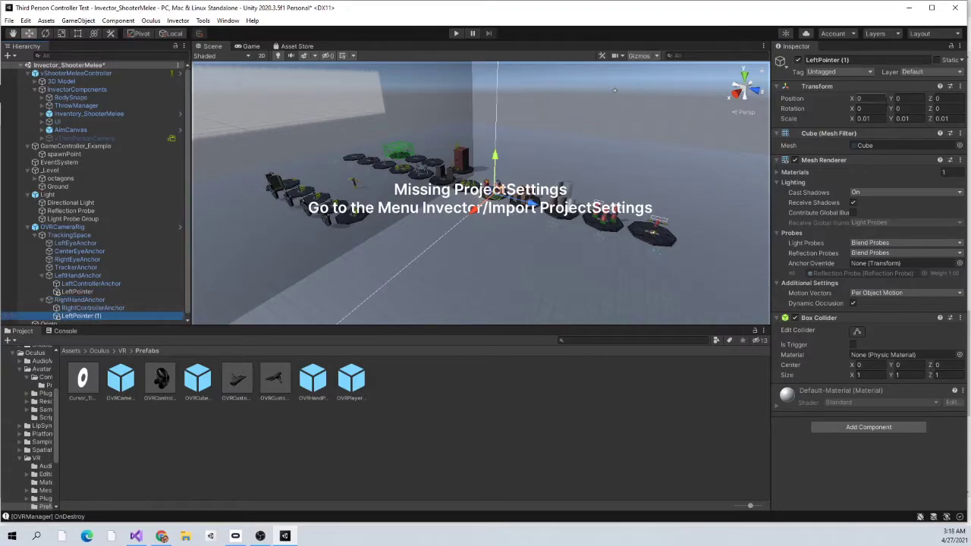
{"action": "right_click", "coordinate": [103, 315]}
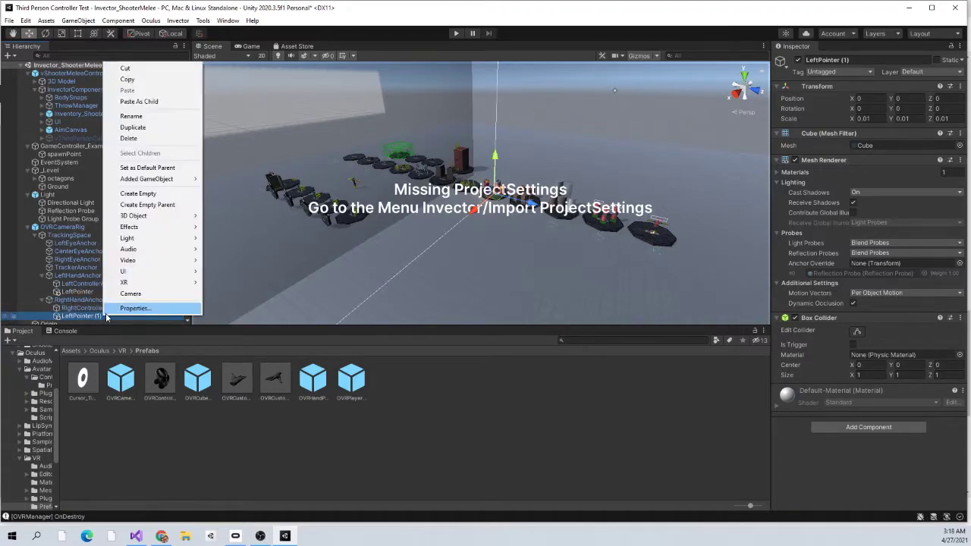
{"action": "left_click", "coordinate": [137, 116]}
{"action": "type", "text": "RightPointer"}
{"action": "key", "text": "Return"}
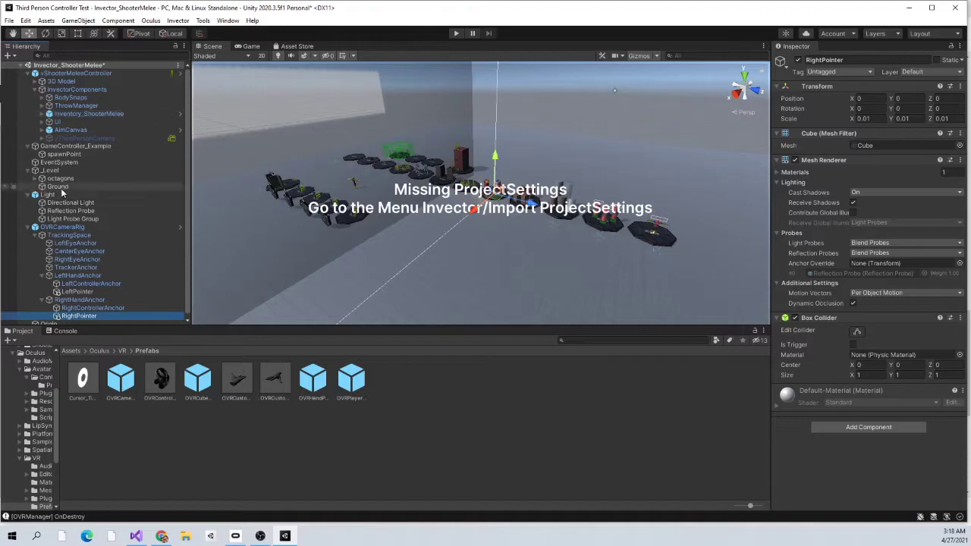
Assign Origin's Game Manager references: Origin as Origin, OVRCameraRig as Rig, LeftPointer as Off Pointer and RightPointer as Main Pointer
{"action": "left_click", "coordinate": [106, 227]}
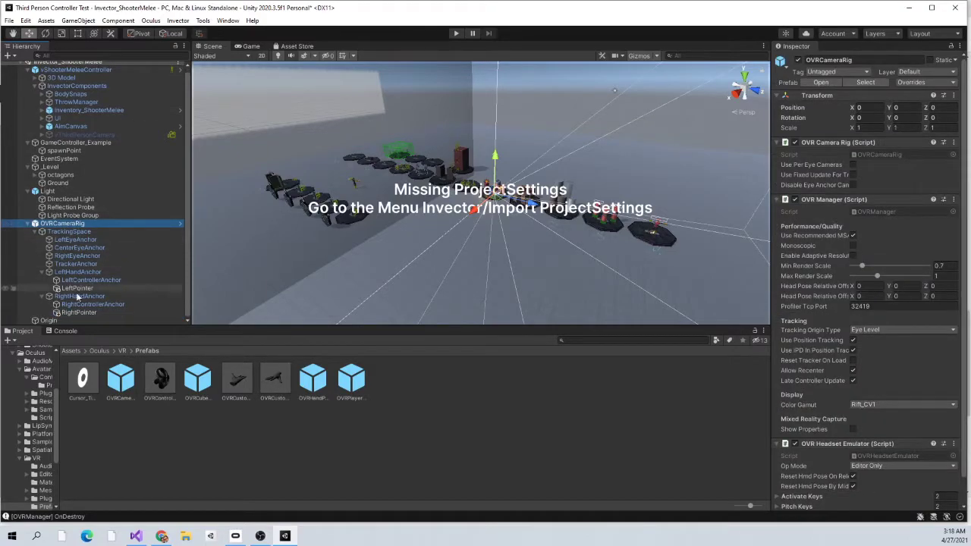
{"action": "left_click", "coordinate": [91, 320]}
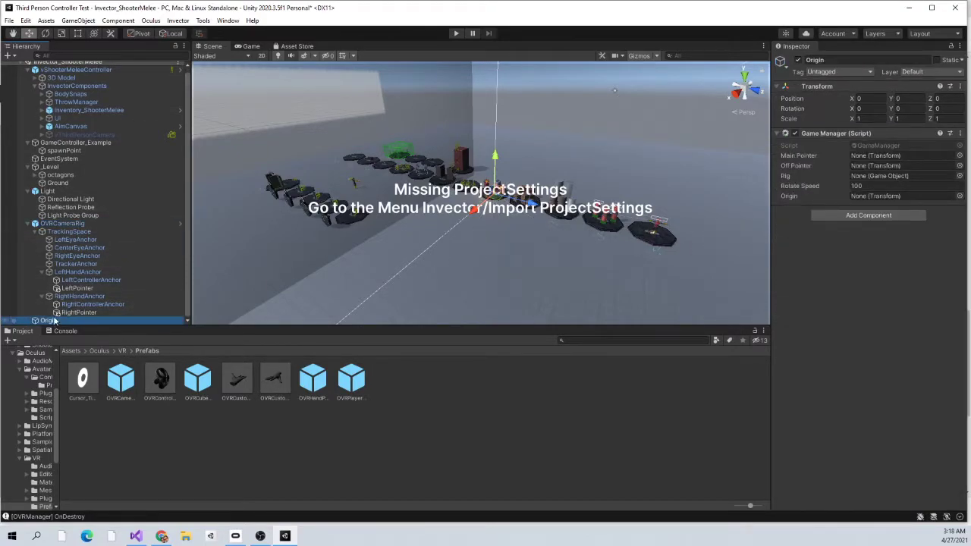
{"action": "left_click_drag", "start_coordinate": [827, 200], "coordinate": [866, 201]}
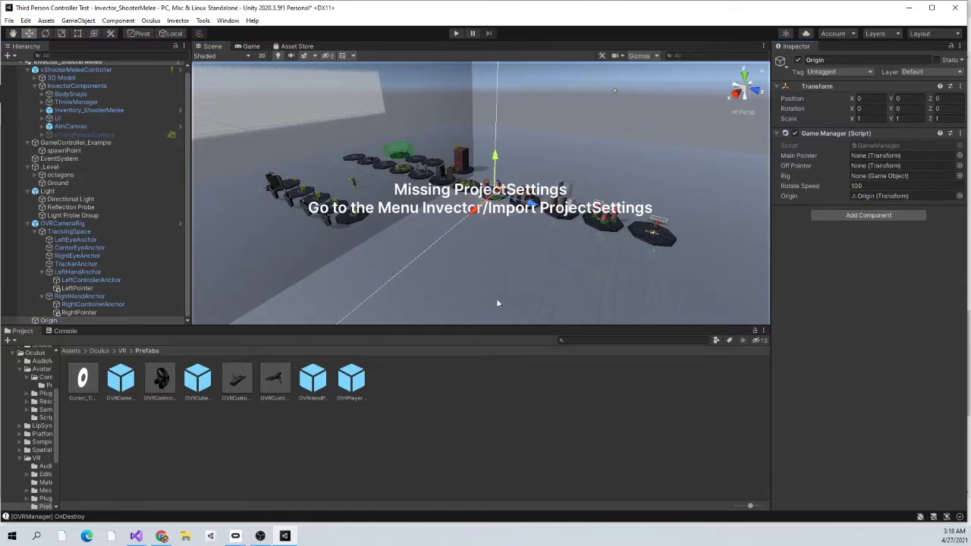
{"action": "left_click_drag", "start_coordinate": [847, 192], "coordinate": [861, 179]}
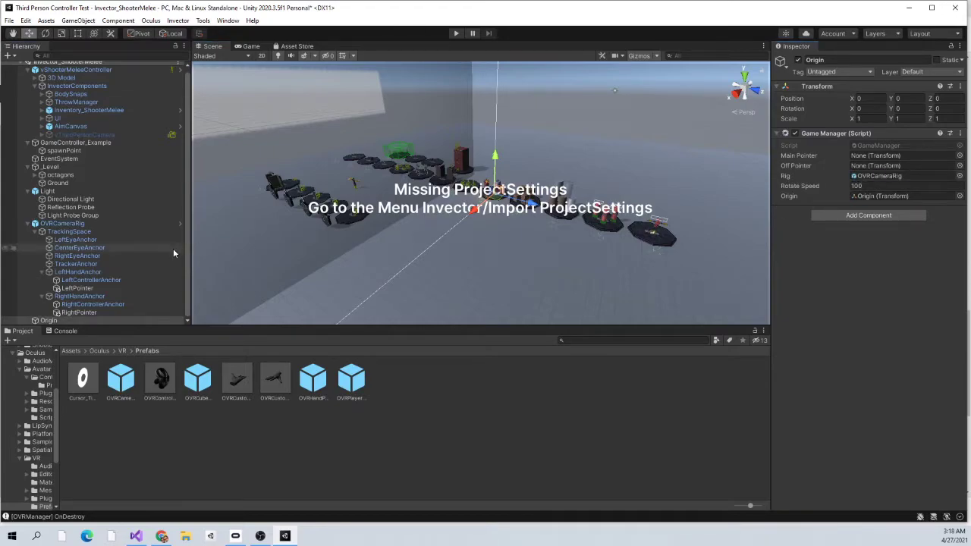
{"action": "left_click_drag", "start_coordinate": [81, 291], "coordinate": [869, 170]}
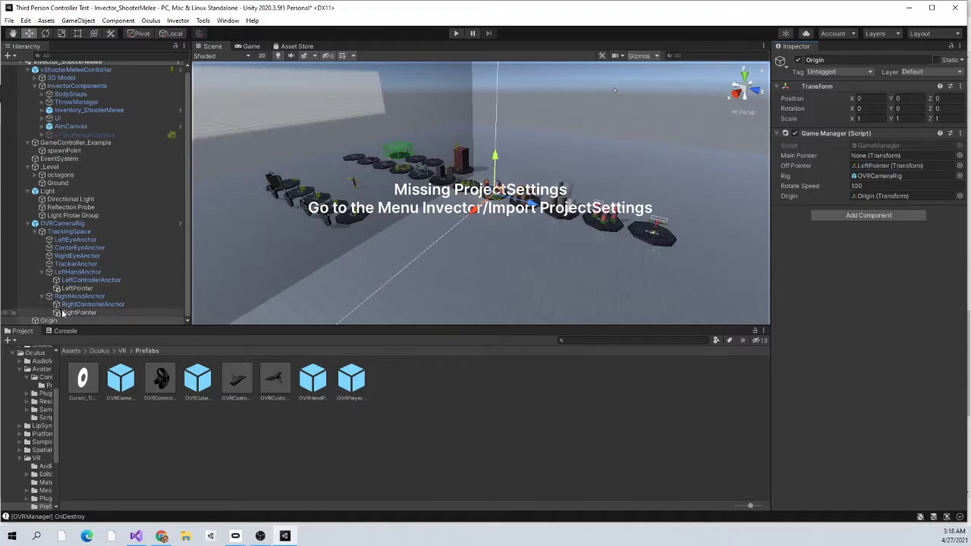
{"action": "left_click_drag", "start_coordinate": [79, 312], "coordinate": [866, 158]}
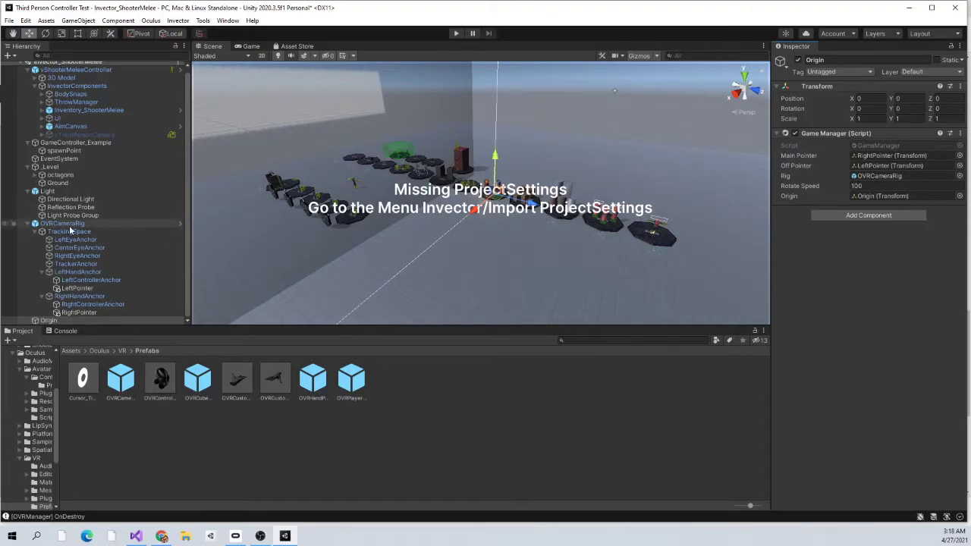
{"action": "left_click", "coordinate": [28, 225]}
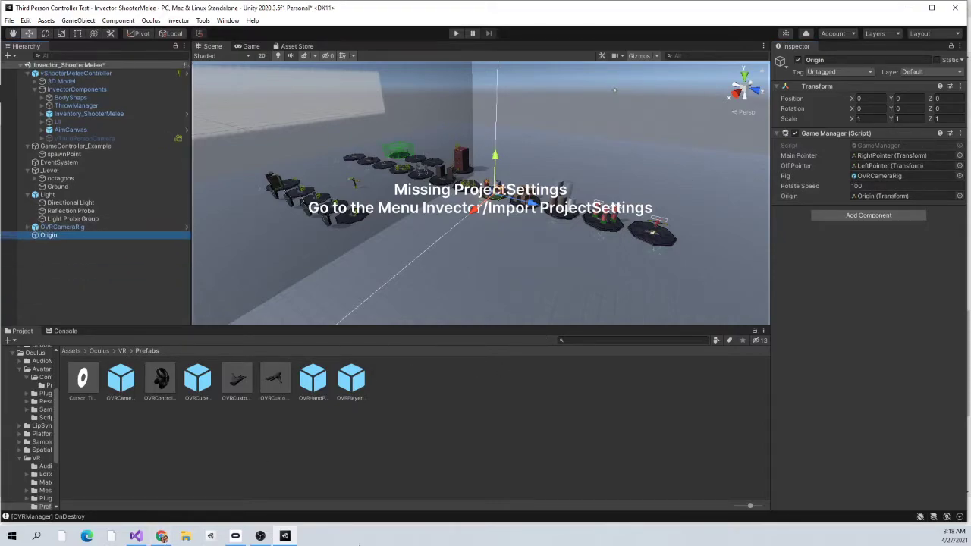
Review the rig movement code on mr-worlds.com and in GameManager.cs in Visual Studio, and return to the Unity editor
{"action": "left_click", "coordinate": [161, 537]}
{"action": "scroll", "coordinate": [257, 292], "scroll_direction": "up", "scroll_amount": 5}
{"action": "scroll", "coordinate": [257, 292], "scroll_direction": "down", "scroll_amount": 5}
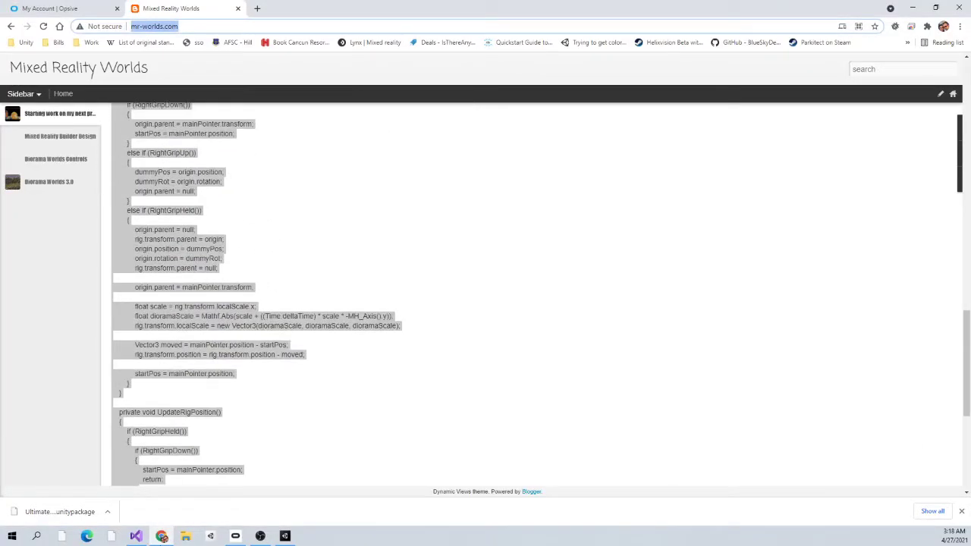
{"action": "left_click", "coordinate": [136, 536]}
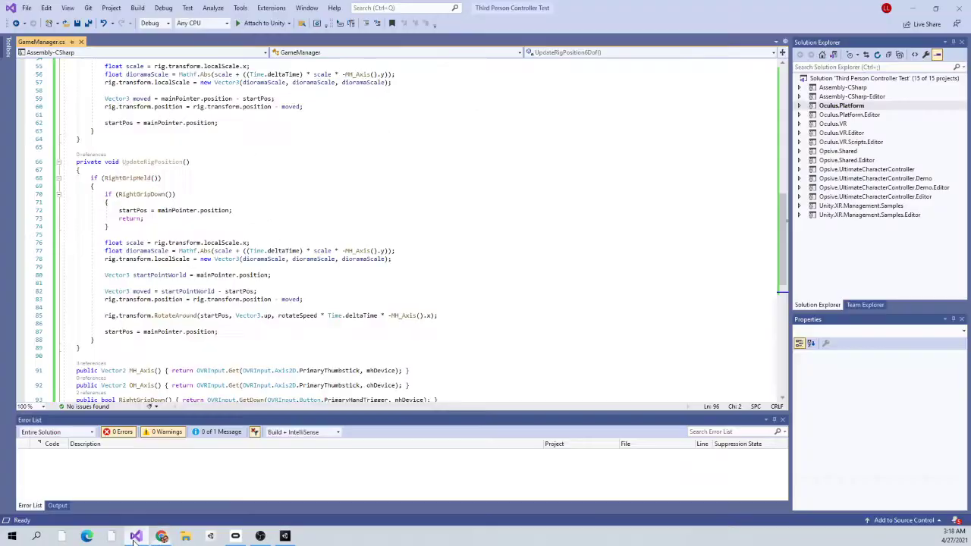
{"action": "left_click", "coordinate": [284, 537]}
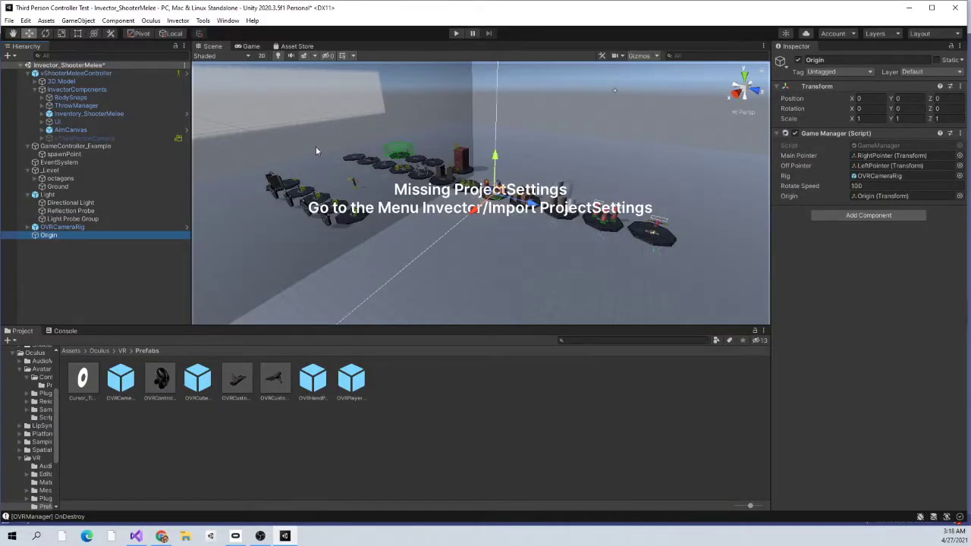
Set the LeftEyeAnchor camera's Clear Flags to Solid Color with a black background under OVRCameraRig's TrackingSpace
{"action": "left_click", "coordinate": [28, 228], "text": "alt"}
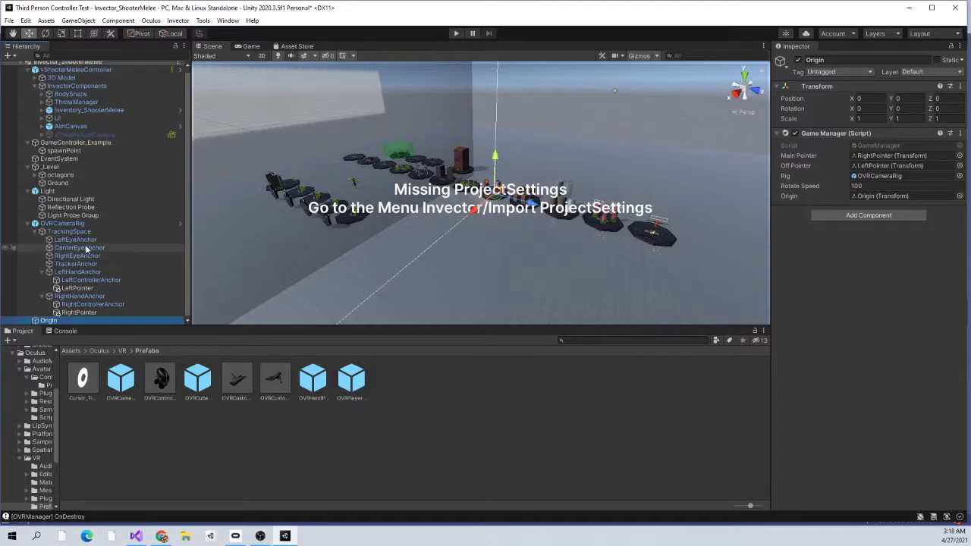
{"action": "left_click", "coordinate": [76, 239]}
{"action": "left_click", "coordinate": [872, 147]}
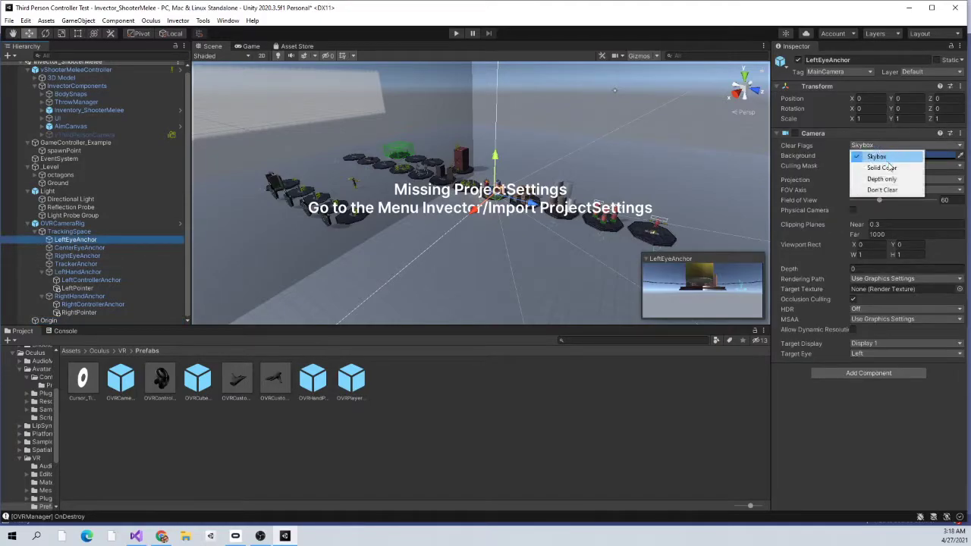
{"action": "left_click", "coordinate": [873, 164]}
{"action": "left_click", "coordinate": [884, 155]}
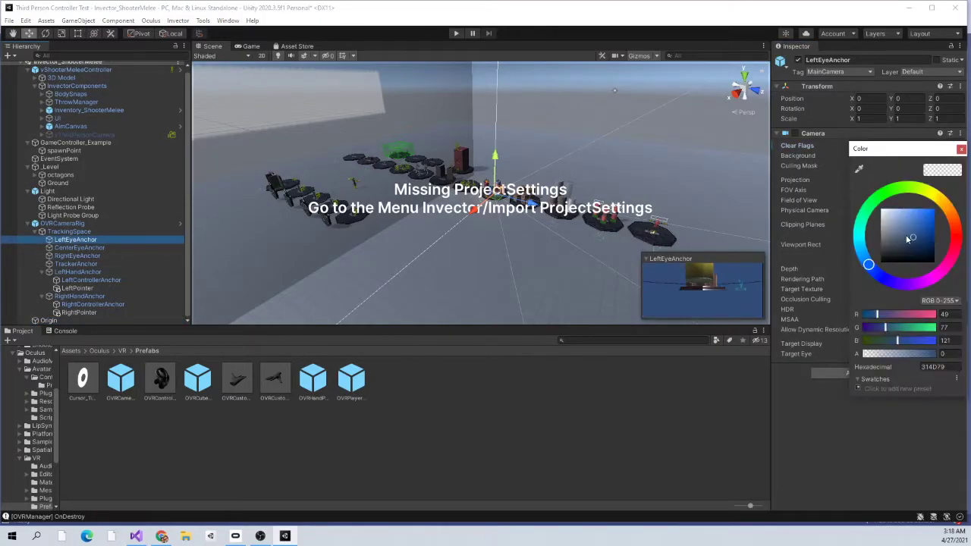
{"action": "left_click_drag", "start_coordinate": [907, 239], "coordinate": [957, 277]}
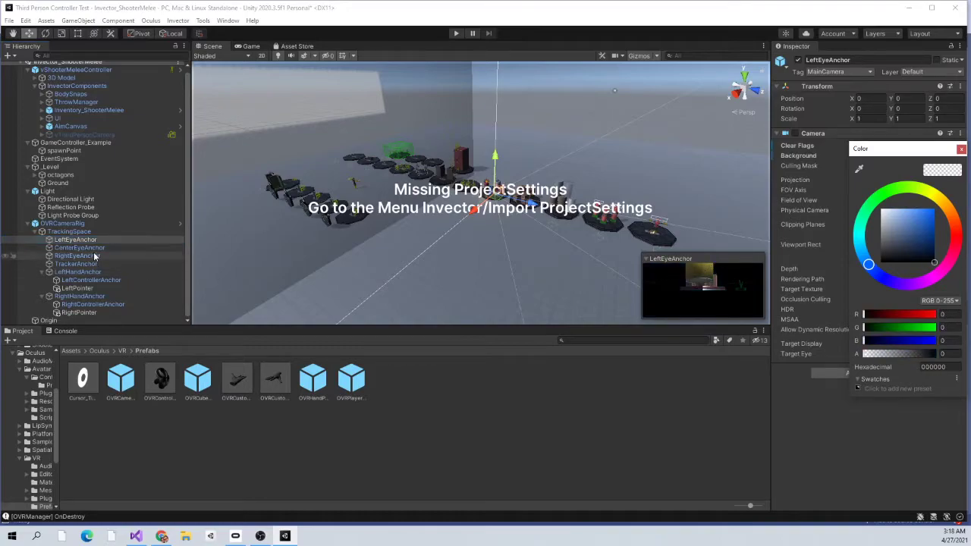
{"action": "left_click", "coordinate": [962, 150]}
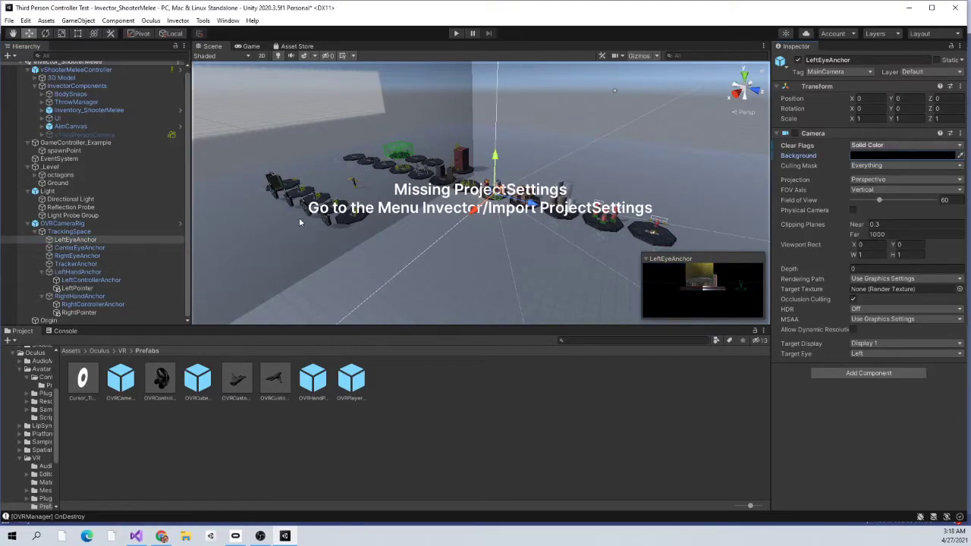
Set the CenterEyeAnchor camera's Clear Flags to Solid Color with a black background
{"action": "left_click", "coordinate": [143, 249]}
{"action": "left_click", "coordinate": [903, 157]}
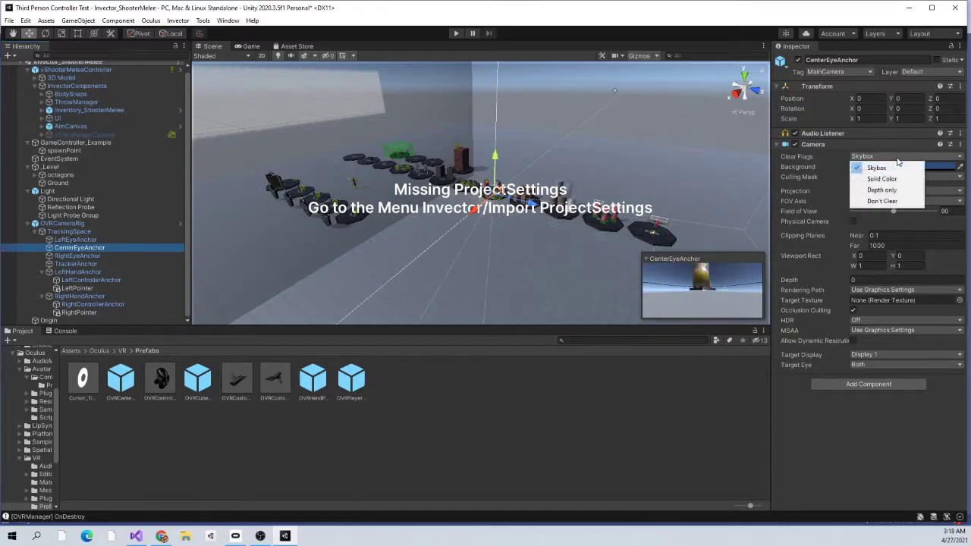
{"action": "left_click", "coordinate": [895, 175]}
{"action": "left_click", "coordinate": [895, 167]}
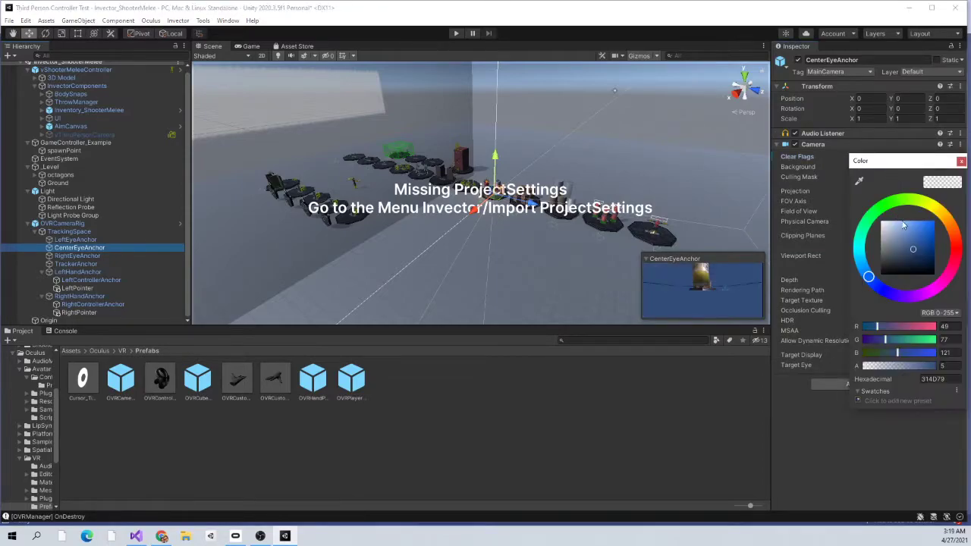
Set the RightEyeAnchor camera's Clear Flags to Solid Color with a black background, and test-run the scene in play mode
{"action": "left_click", "coordinate": [77, 256]}
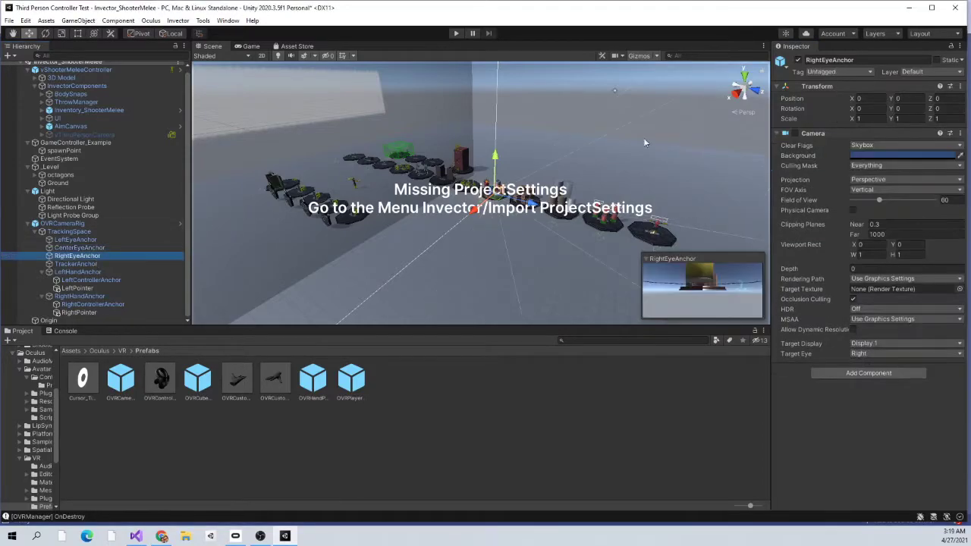
{"action": "left_click", "coordinate": [866, 146]}
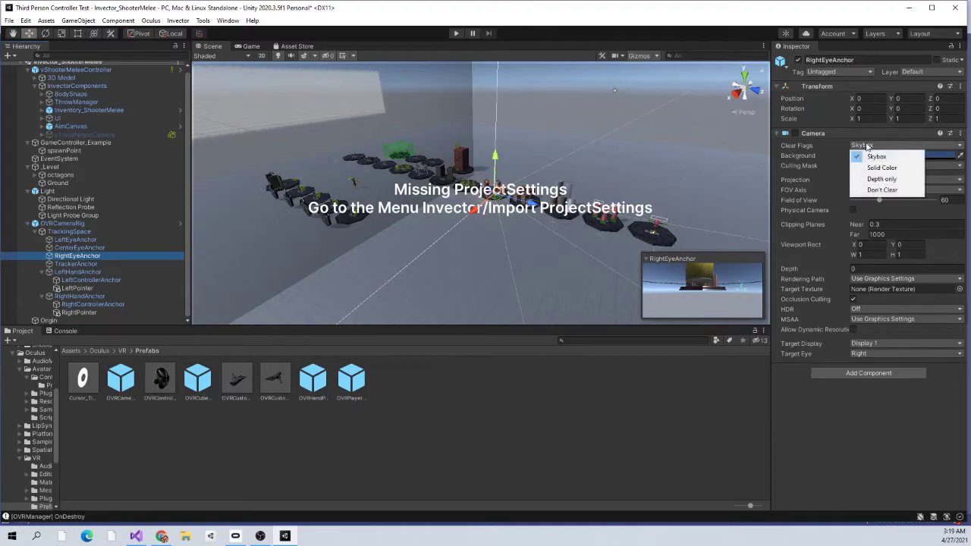
{"action": "left_click", "coordinate": [898, 168]}
{"action": "left_click", "coordinate": [897, 157]}
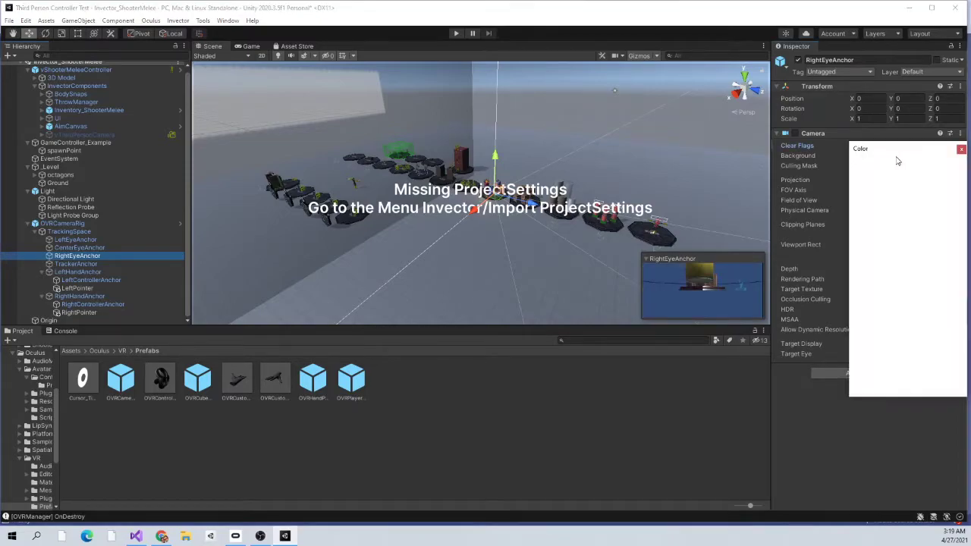
{"action": "left_click", "coordinate": [962, 149]}
{"action": "left_click", "coordinate": [457, 35]}
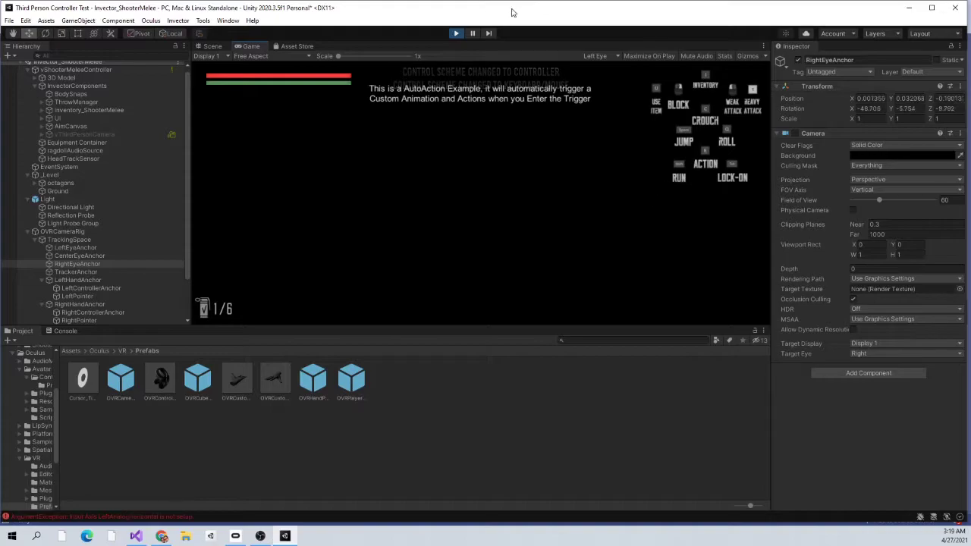
{"action": "left_click", "coordinate": [457, 33]}
Import the Invector vProjectSettings package with its Dynamics, Input and Tag Manager assets, and test-run the scene in play mode
{"action": "left_click", "coordinate": [177, 21]}
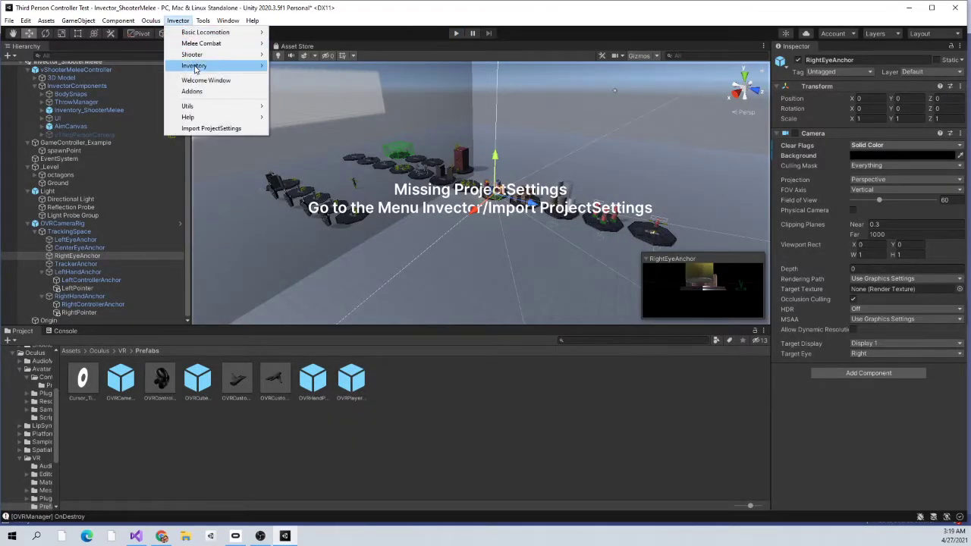
{"action": "left_click", "coordinate": [211, 128]}
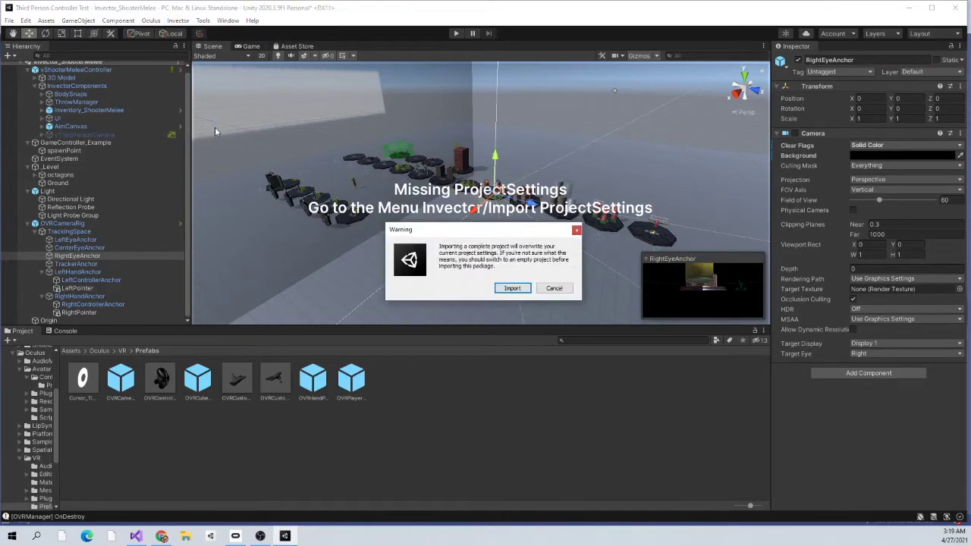
{"action": "left_click", "coordinate": [512, 289]}
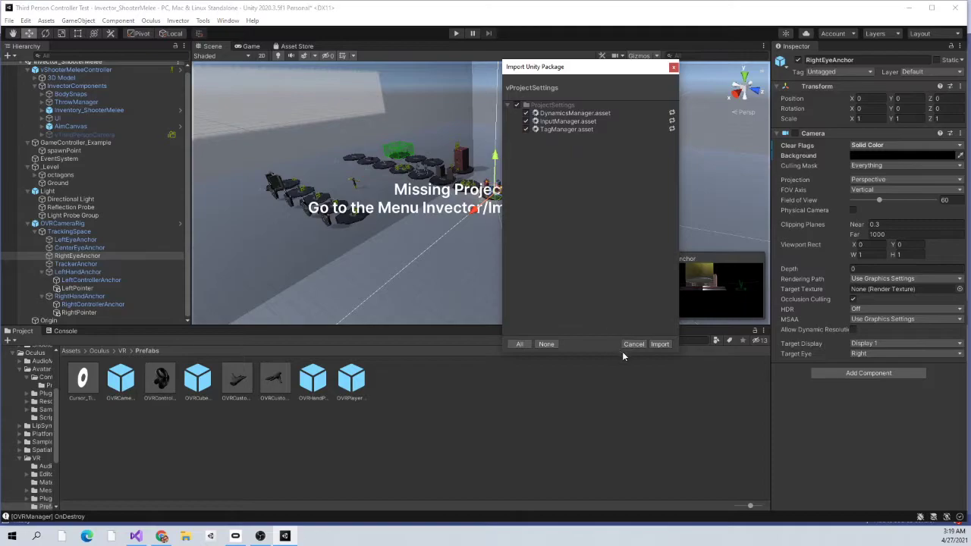
{"action": "left_click", "coordinate": [659, 344]}
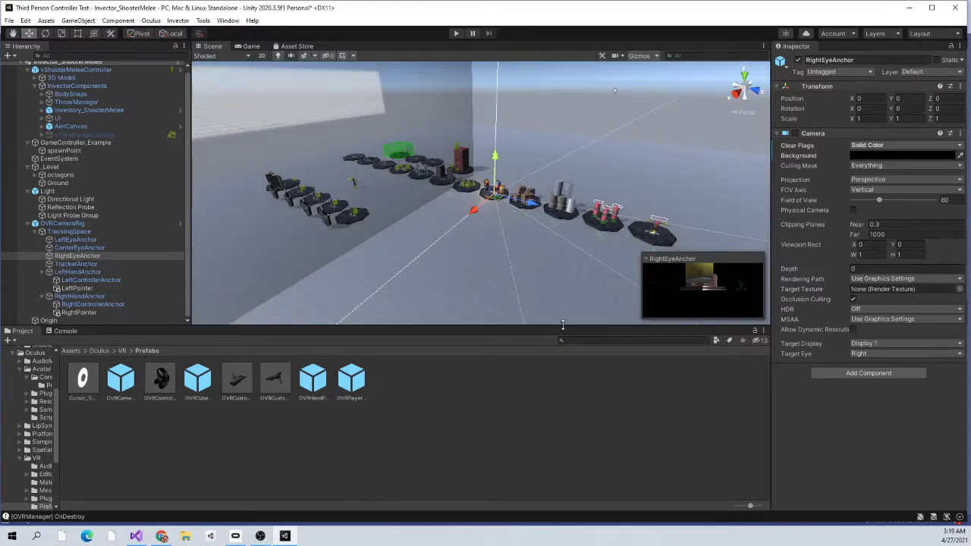
{"action": "left_click", "coordinate": [455, 34]}
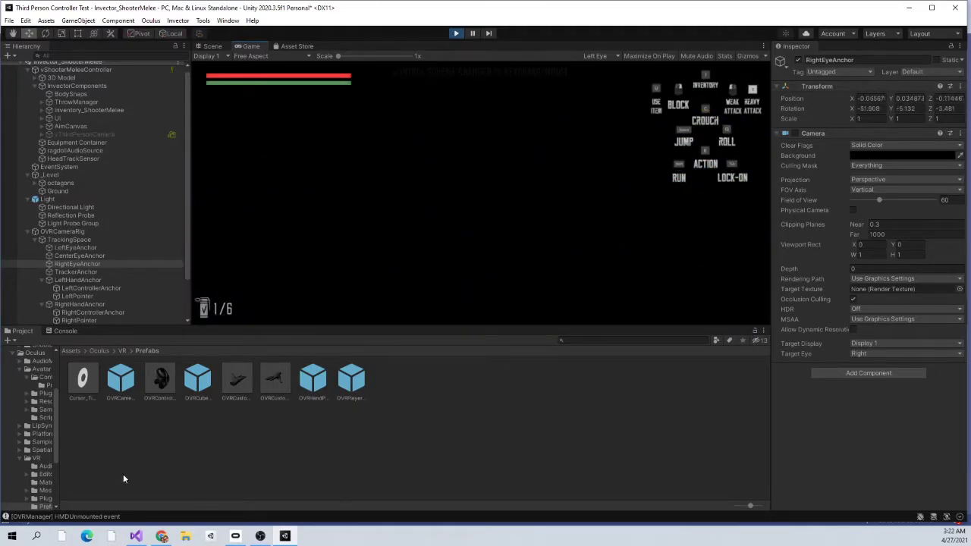
{"action": "left_click", "coordinate": [456, 33]}
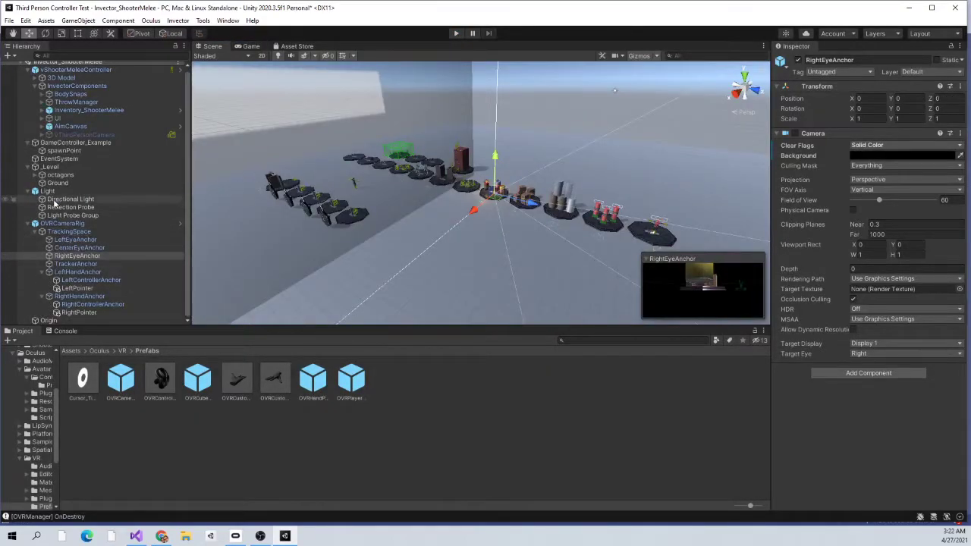
Save OVRCameraRig and Origin from the scene as prefabs in the project's Assets folder
{"action": "left_click", "coordinate": [27, 223]}
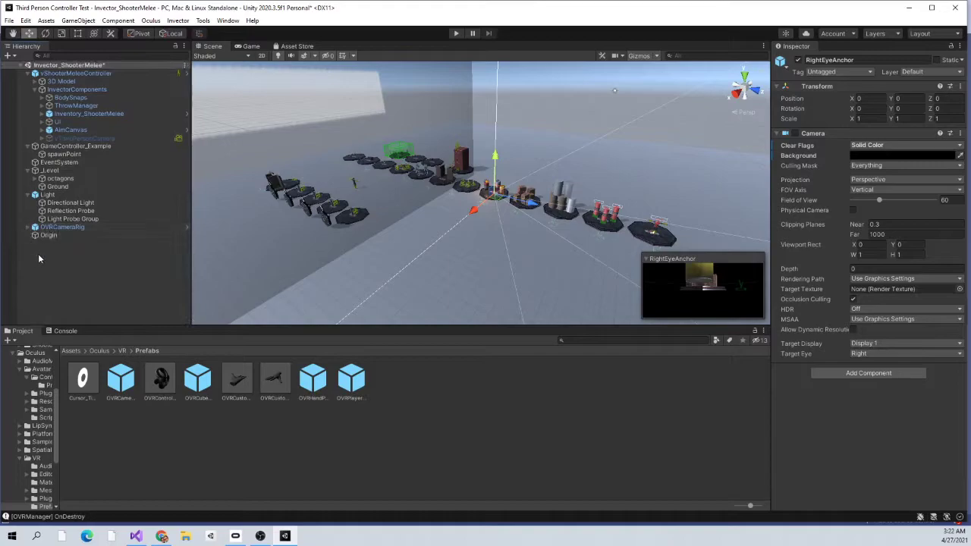
{"action": "scroll", "coordinate": [45, 387], "scroll_direction": "up", "scroll_amount": 3}
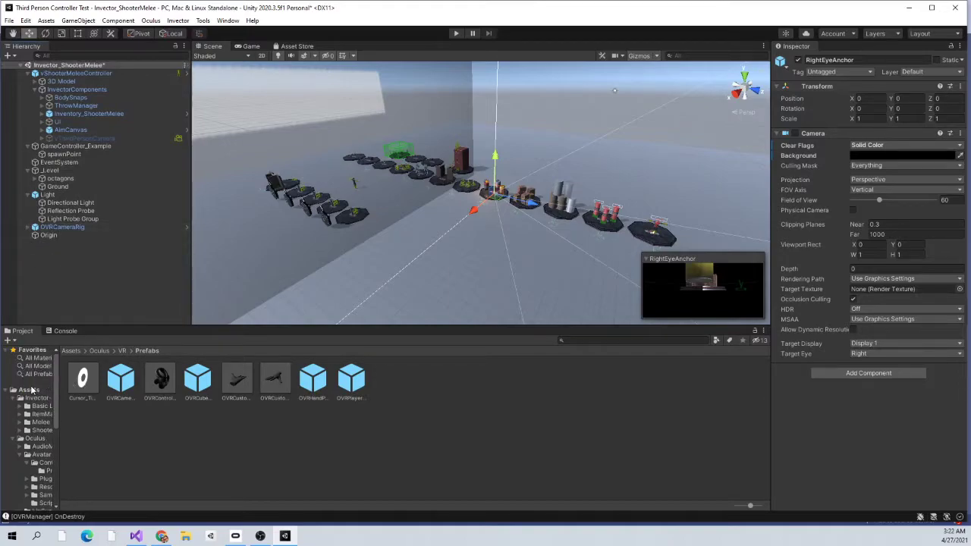
{"action": "left_click", "coordinate": [29, 390]}
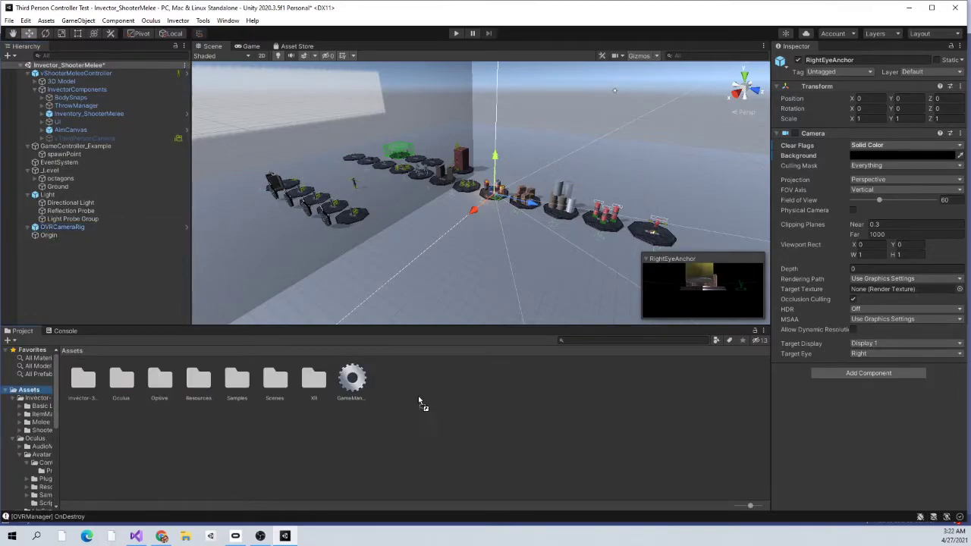
{"action": "left_click_drag", "start_coordinate": [424, 406], "coordinate": [423, 404]}
{"action": "left_click", "coordinate": [462, 291]}
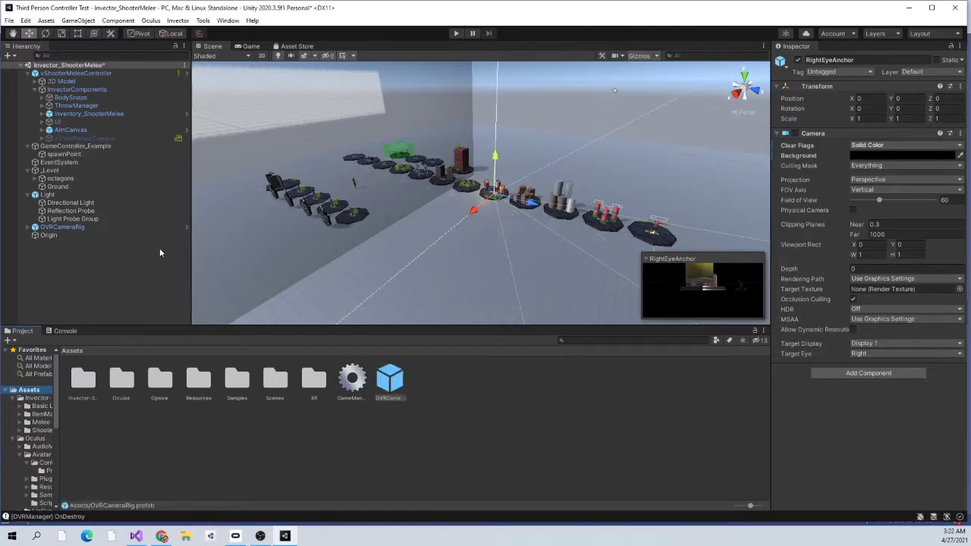
{"action": "left_click_drag", "start_coordinate": [49, 236], "coordinate": [432, 372]}
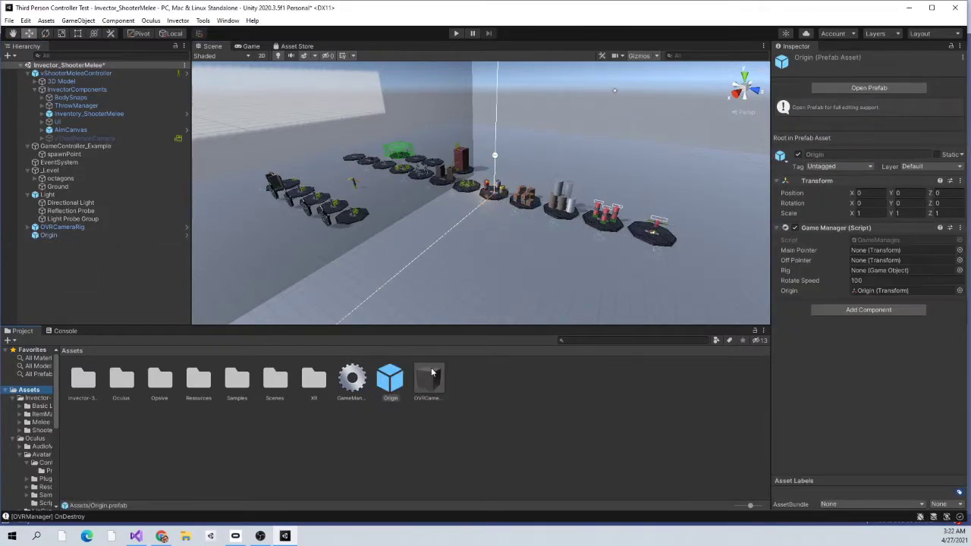
Open the Invector_BasicLocomotion scene from Basic Locomotion's DemoScenes folder, saving the changes to Invector_ShooterMelee
{"action": "left_click", "coordinate": [41, 407]}
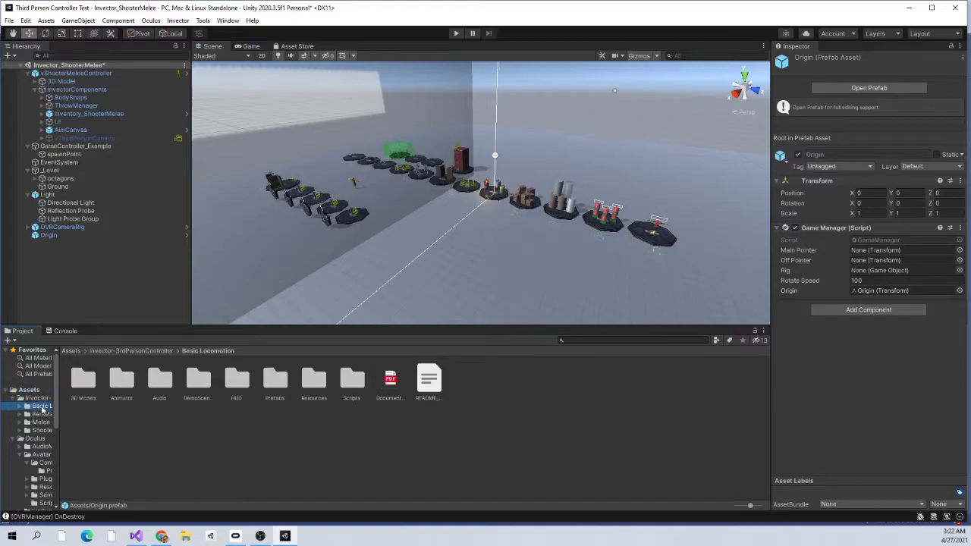
{"action": "double_click", "coordinate": [190, 384]}
{"action": "double_click", "coordinate": [158, 380]}
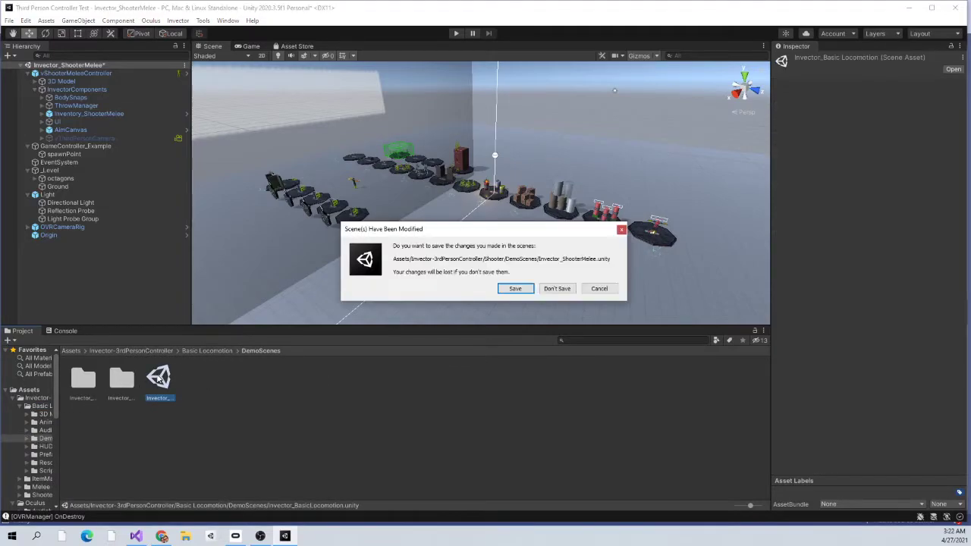
{"action": "left_click", "coordinate": [515, 291]}
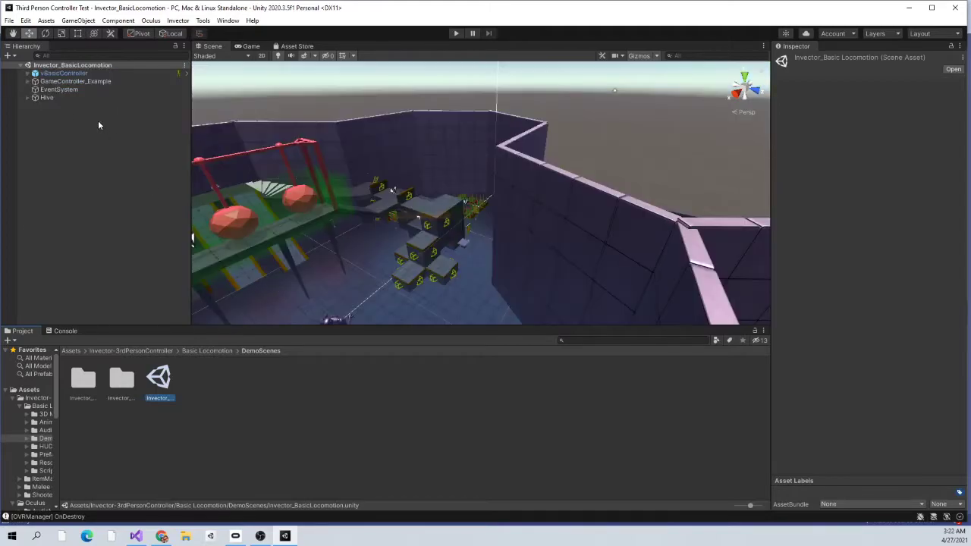
Search the scene hierarchy for "cam" and deactivate the Camera object under ThirdPersonCamera
{"action": "left_click", "coordinate": [72, 56]}
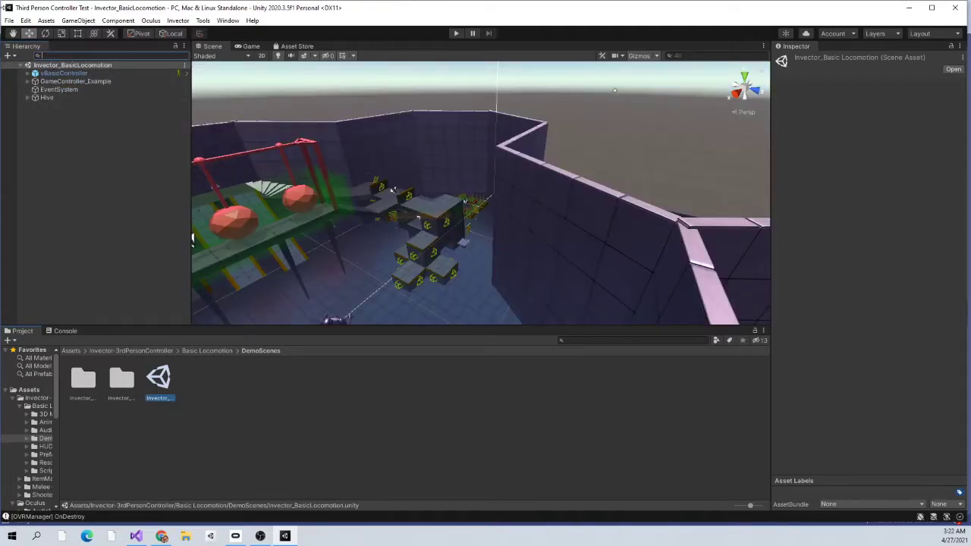
{"action": "type", "text": "cam"}
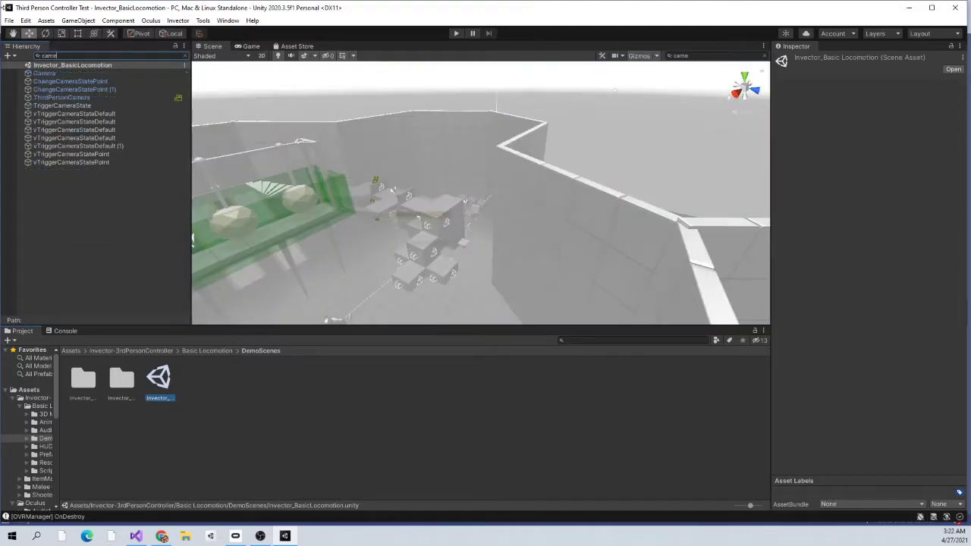
{"action": "left_click", "coordinate": [88, 74]}
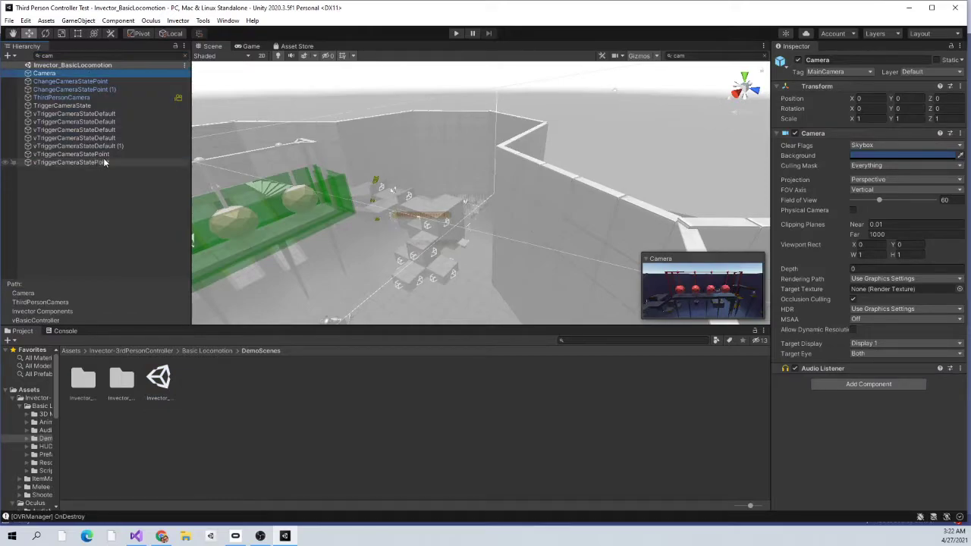
{"action": "left_click", "coordinate": [101, 97]}
{"action": "left_click", "coordinate": [81, 73]}
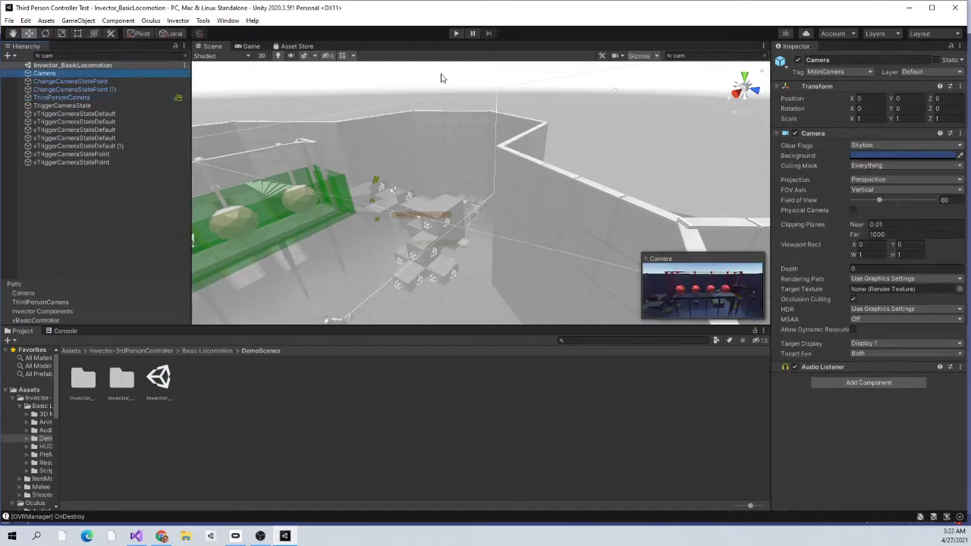
{"action": "left_click", "coordinate": [798, 60]}
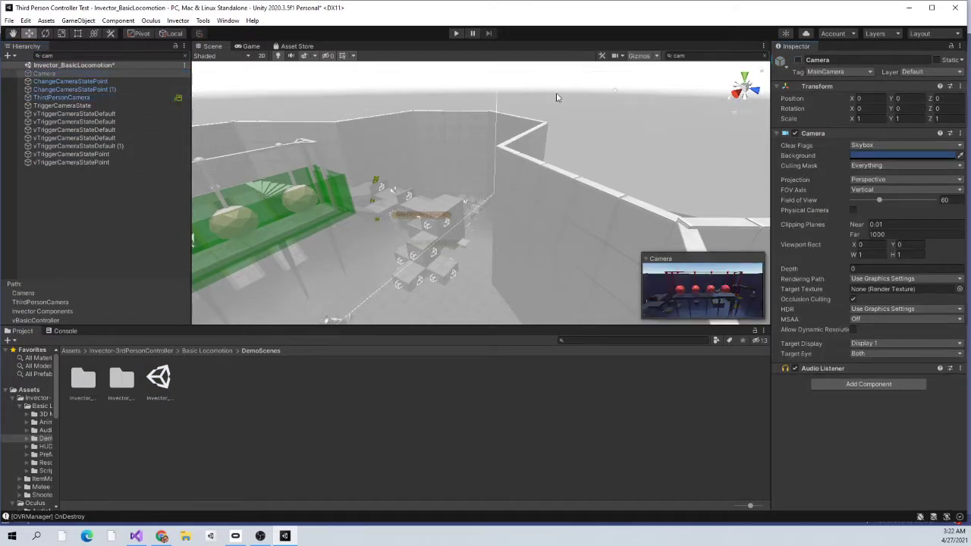
Deactivate the ChangeCameraStatePoint, ChangeCameraStatePoint (1), ThirdPersonCamera and TriggerCameraState objects
{"action": "left_click", "coordinate": [70, 81]}
{"action": "left_click", "coordinate": [797, 59]}
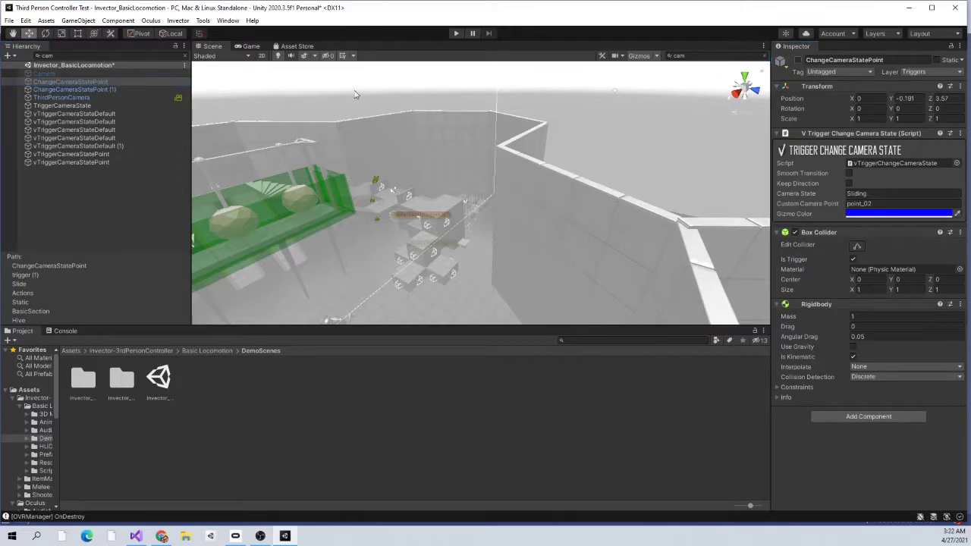
{"action": "left_click", "coordinate": [119, 89]}
{"action": "left_click", "coordinate": [797, 60]}
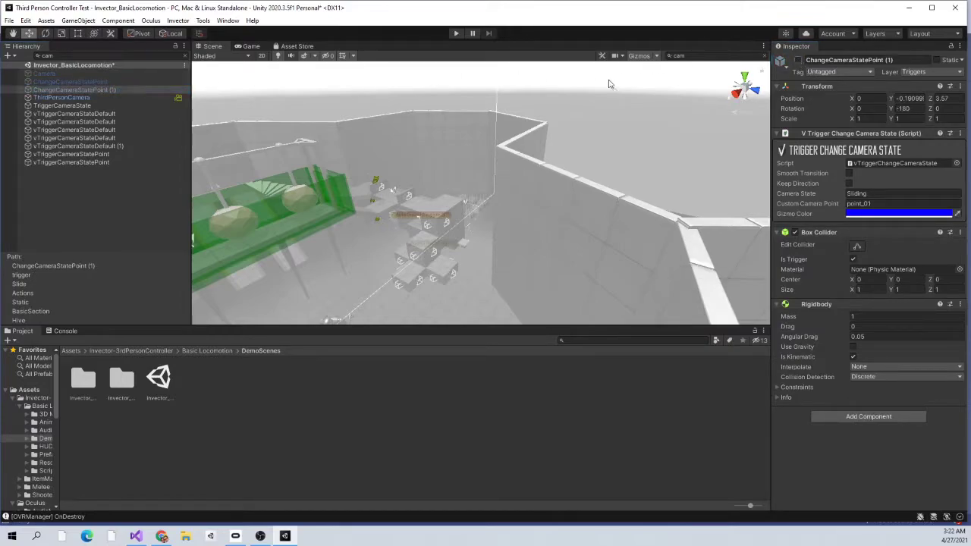
{"action": "left_click", "coordinate": [62, 97]}
{"action": "left_click", "coordinate": [798, 60]}
{"action": "left_click", "coordinate": [118, 106]}
{"action": "left_click", "coordinate": [798, 60]}
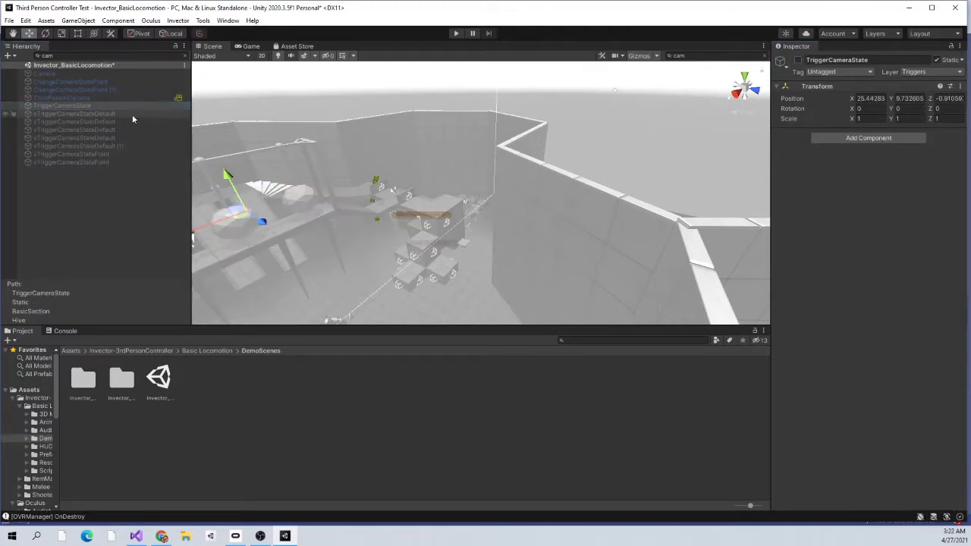
Clear the hierarchy search and add the OVRCameraRig and Origin prefabs from the Assets folder to the scene
{"action": "left_click", "coordinate": [63, 56]}
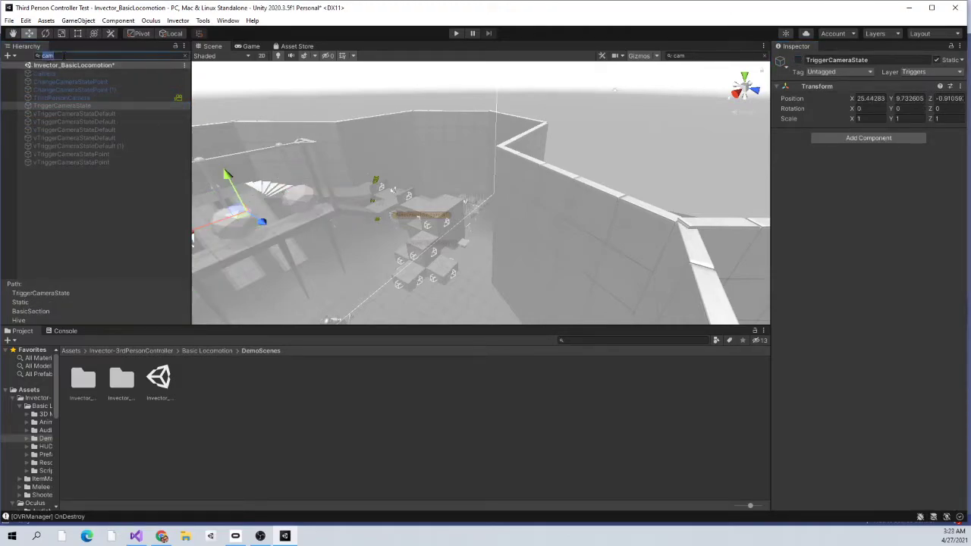
{"action": "key", "text": "BackSpace"}
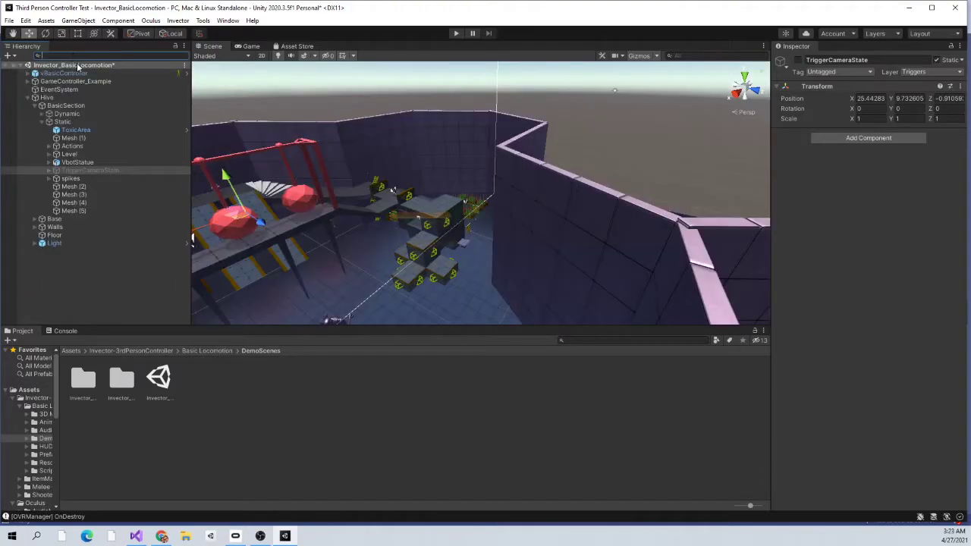
{"action": "left_click", "coordinate": [29, 98]}
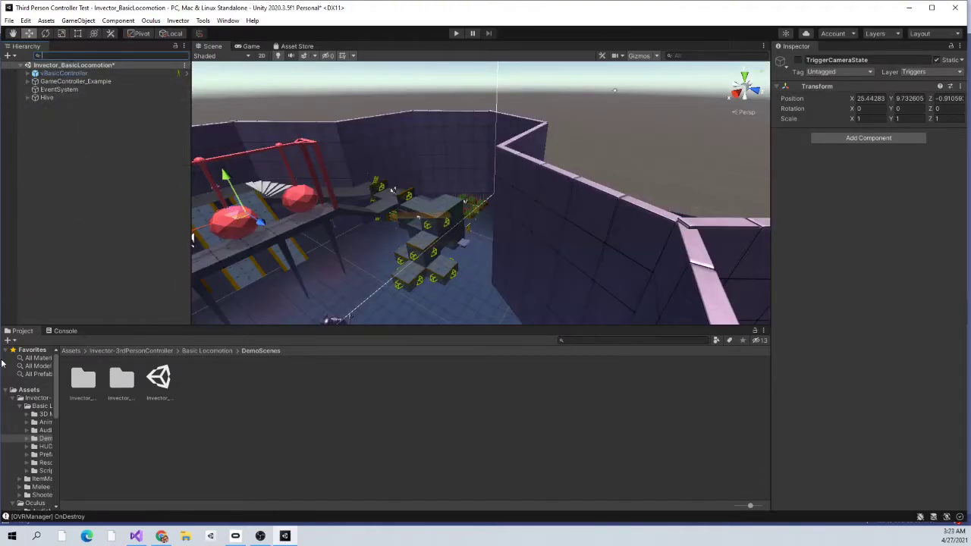
{"action": "left_click", "coordinate": [28, 390]}
{"action": "left_click_drag", "start_coordinate": [426, 380], "coordinate": [107, 195]}
{"action": "left_click_drag", "start_coordinate": [390, 379], "coordinate": [125, 218]}
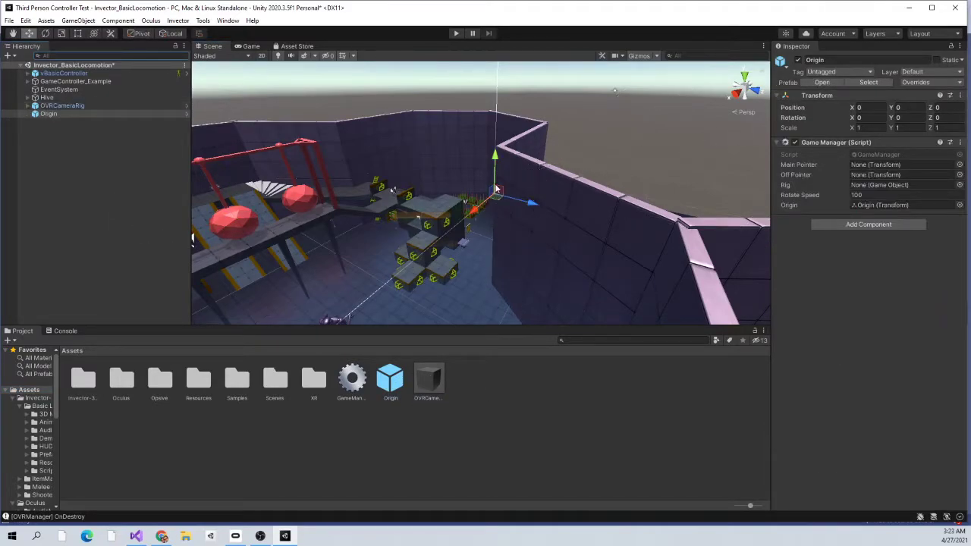
Assign OVRCameraRig as Rig, RightPointer as Main Pointer and LeftPointer as Off Pointer in Origin's Game Manager, and test-run the scene
{"action": "left_click", "coordinate": [28, 105]}
{"action": "left_click_drag", "start_coordinate": [61, 109], "coordinate": [856, 189]}
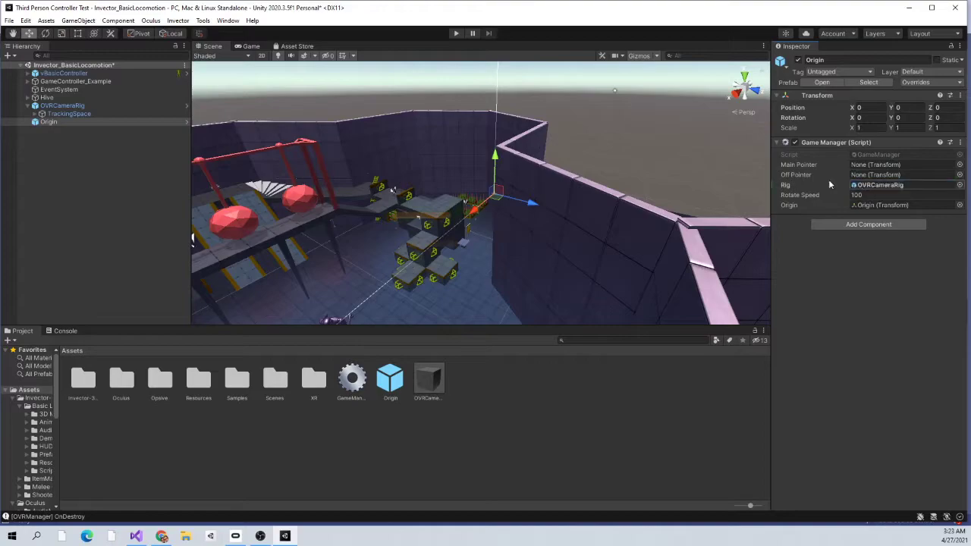
{"action": "left_click", "coordinate": [29, 121]}
{"action": "left_click", "coordinate": [35, 114]}
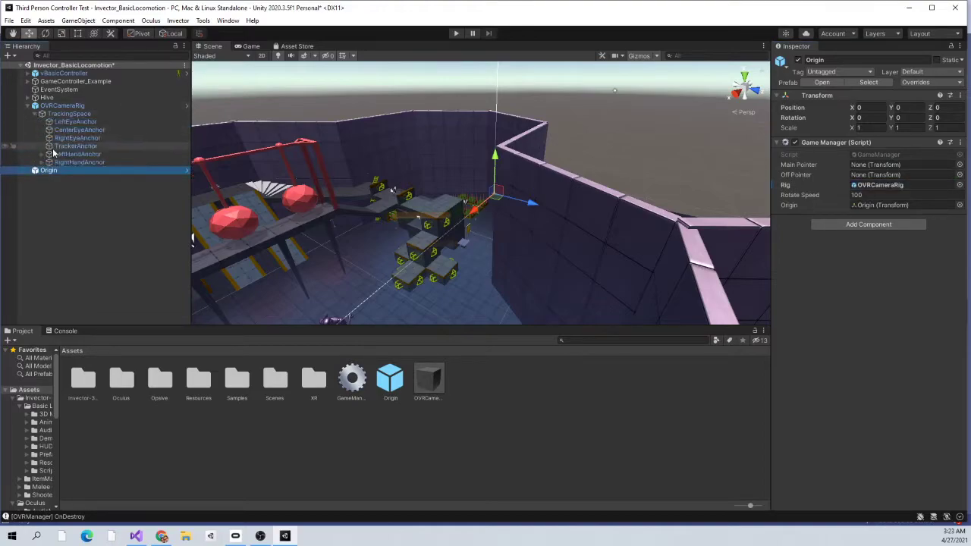
{"action": "left_click", "coordinate": [43, 154]}
{"action": "left_click", "coordinate": [42, 178]}
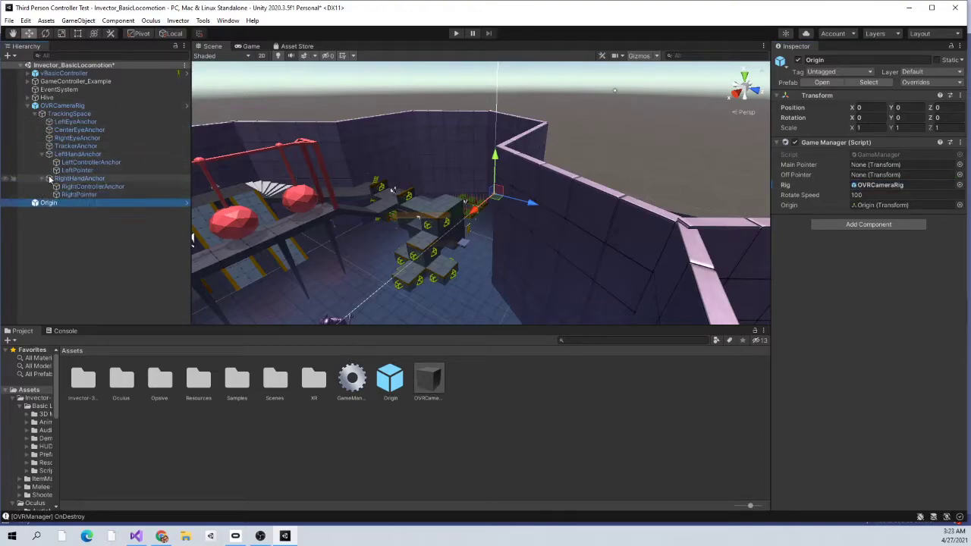
{"action": "left_click_drag", "start_coordinate": [758, 194], "coordinate": [859, 176]}
{"action": "left_click_drag", "start_coordinate": [79, 195], "coordinate": [859, 169]}
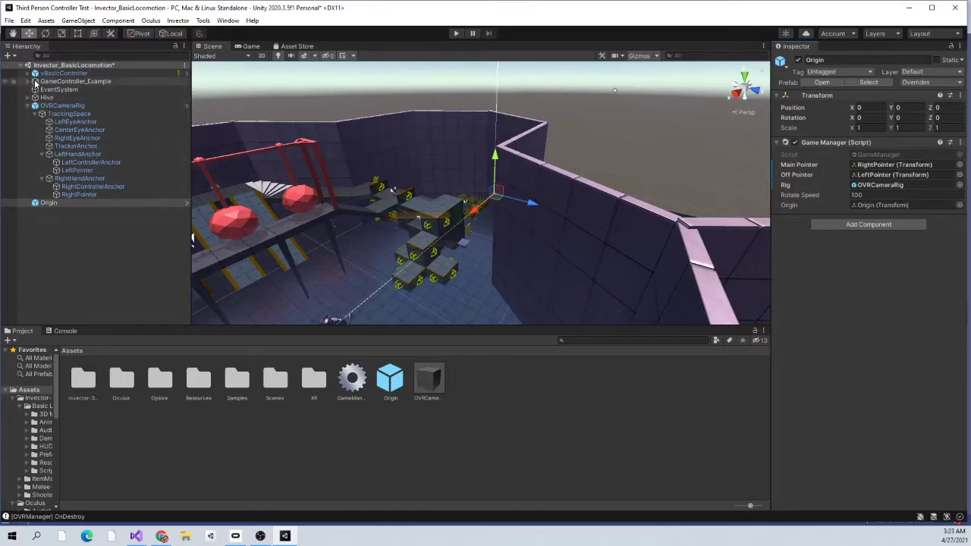
{"action": "left_click", "coordinate": [456, 33]}
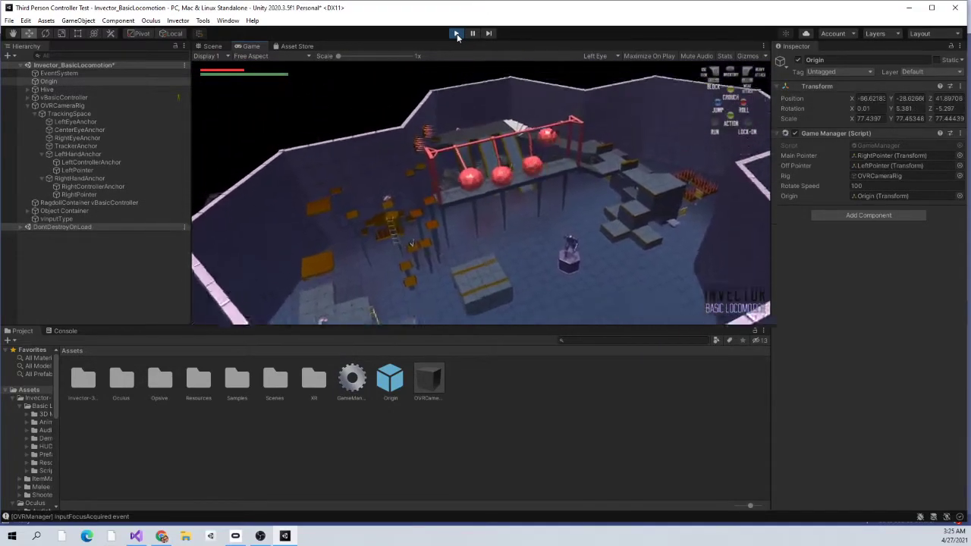
{"action": "left_click", "coordinate": [456, 33]}
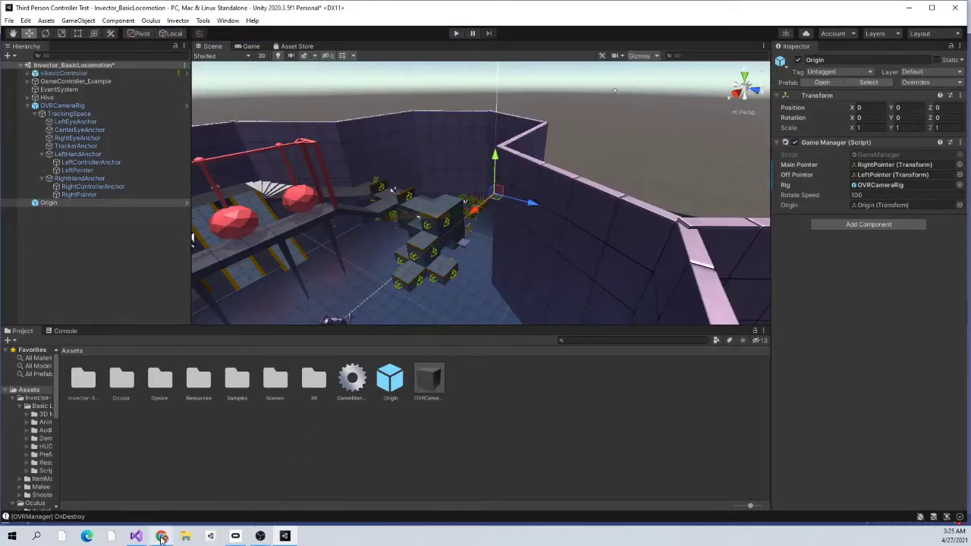
In the GameManager script's Update method, comment out UpdateRigPosition6Dof(), uncomment UpdateRigPosition(), and save the script
{"action": "double_click", "coordinate": [891, 156]}
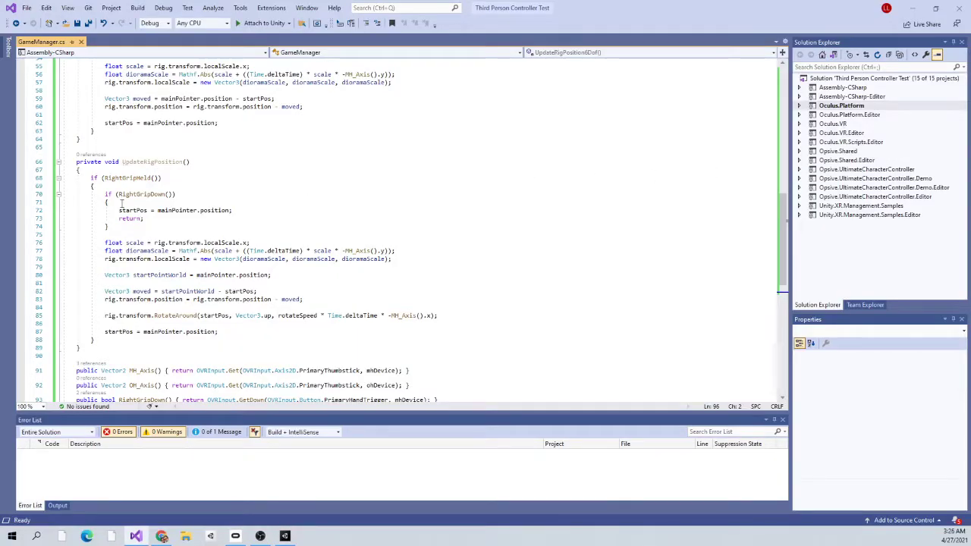
{"action": "scroll", "coordinate": [121, 206], "scroll_direction": "up", "scroll_amount": 13}
{"action": "left_click", "coordinate": [91, 182]}
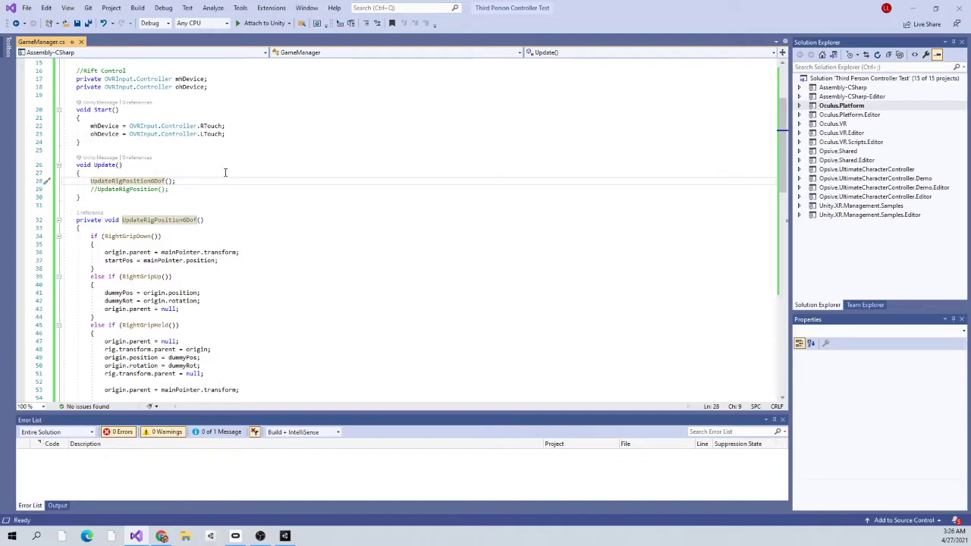
{"action": "type", "text": "//"}
{"action": "key", "text": "Down"}
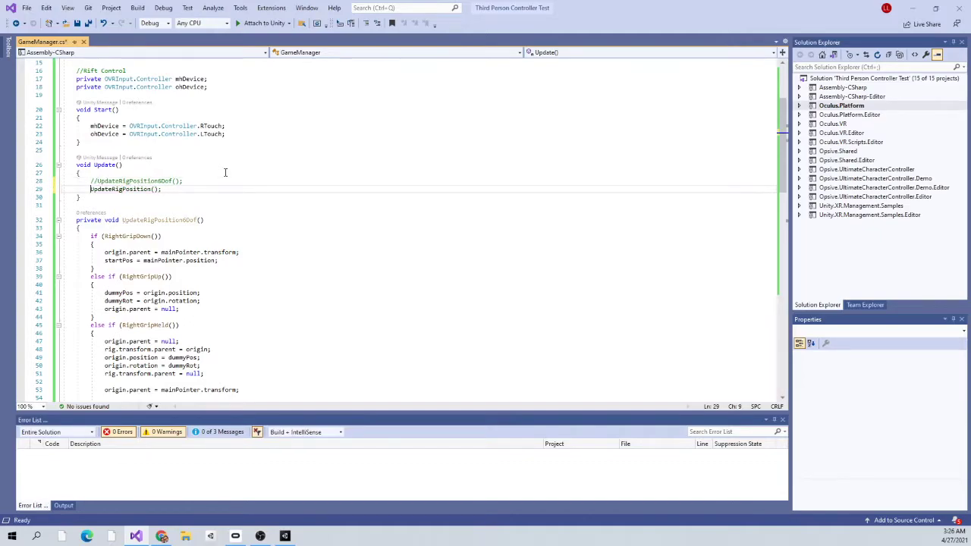
{"action": "scroll", "coordinate": [226, 172], "scroll_direction": "up", "scroll_amount": 1}
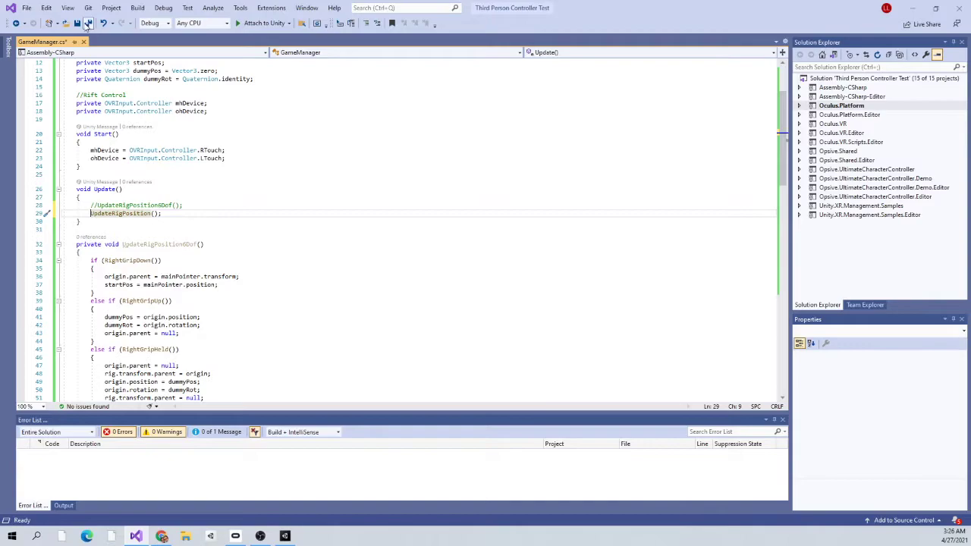
Switch back to Unity and test-run the Invector_BasicLocomotion scene in play mode with the edited script
{"action": "left_click", "coordinate": [292, 537]}
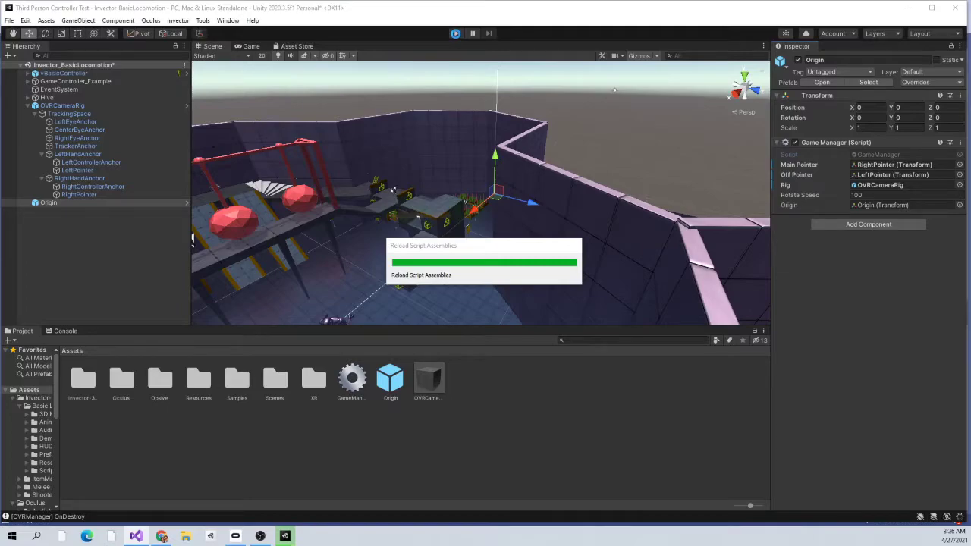
{"action": "left_click", "coordinate": [456, 35]}
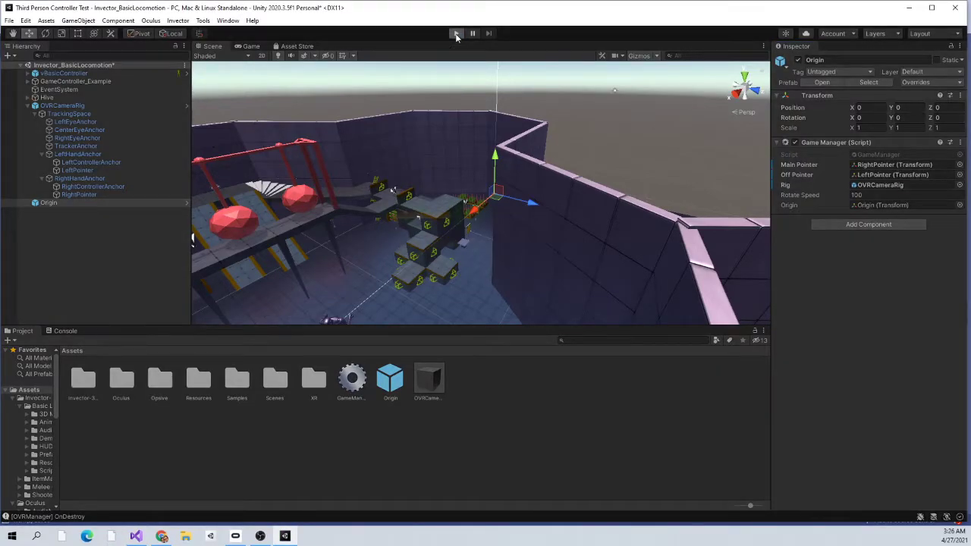
{"action": "left_click", "coordinate": [456, 33]}
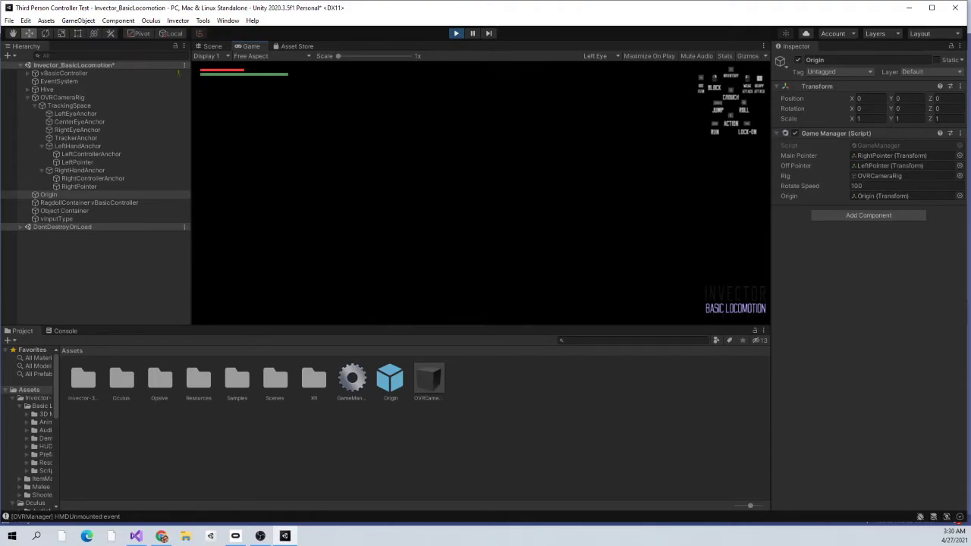
{"action": "left_click", "coordinate": [459, 33]}
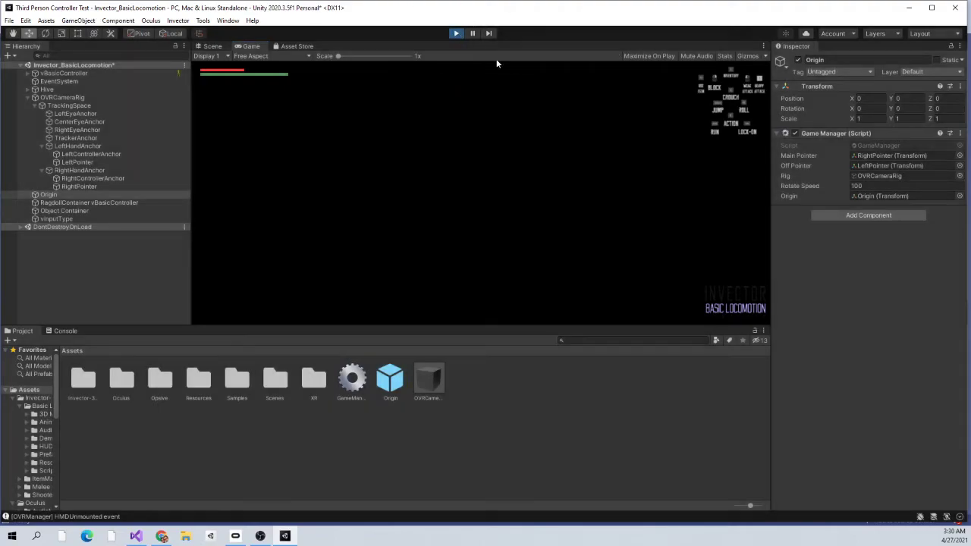